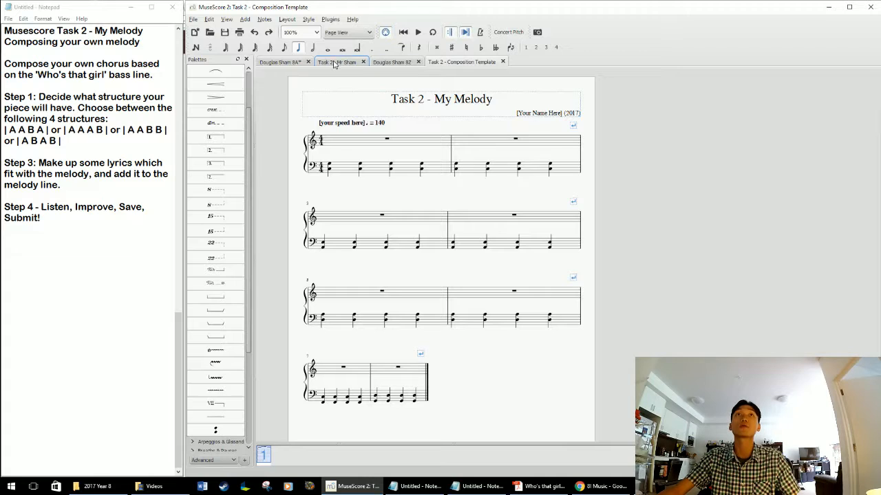
# Open the finished "Who's That Girl" score, play it through to the last line and stop playback.
pyautogui.click(396, 62)
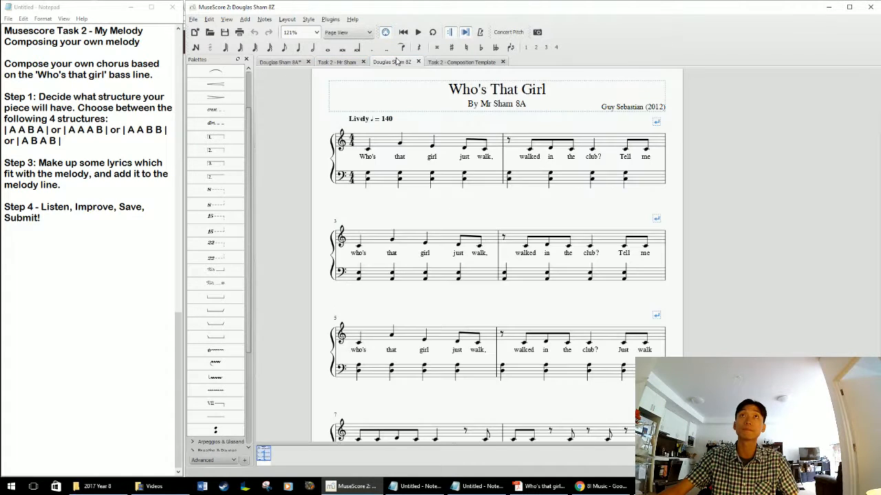
pyautogui.press('space')
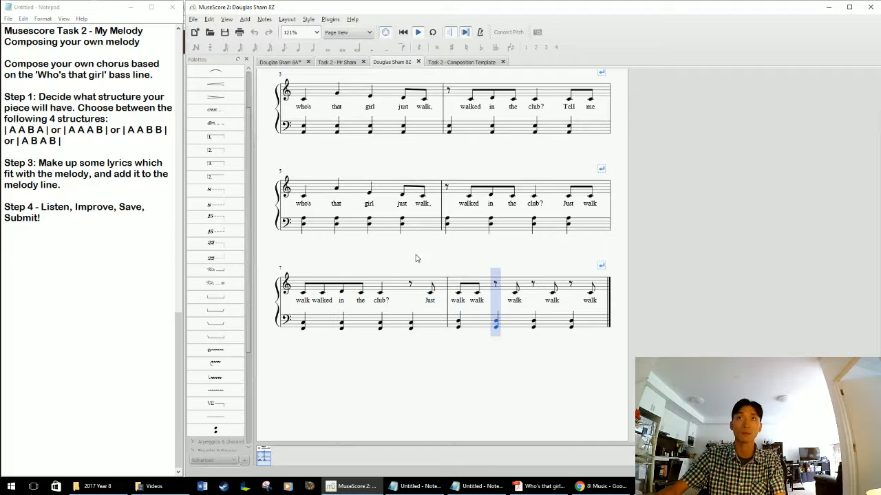
pyautogui.press('space')
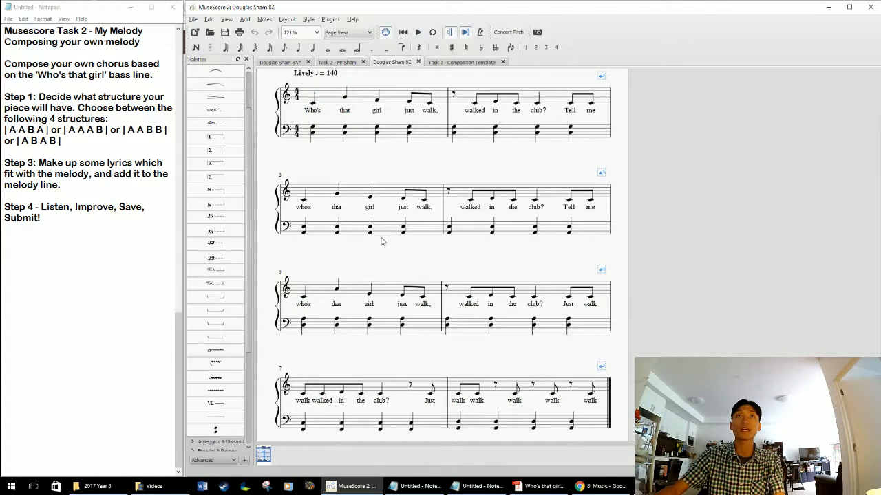
pyautogui.moveTo(399, 273); pyautogui.dragTo(412, 238)
pyautogui.scroll(-2, 411, 238)
pyautogui.scroll(3, 413, 252)
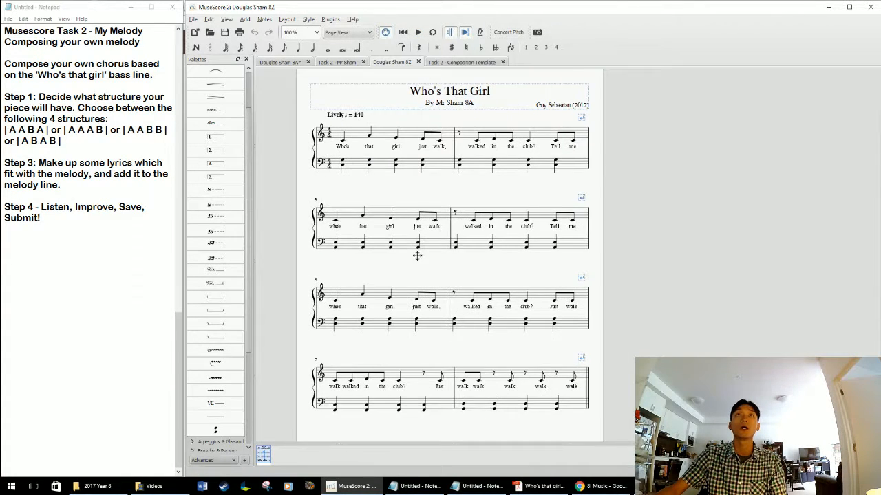
# Add rehearsal mark A at measure 1 and move the tempo marking clear of it, above the second beat.
pyautogui.click(344, 138)
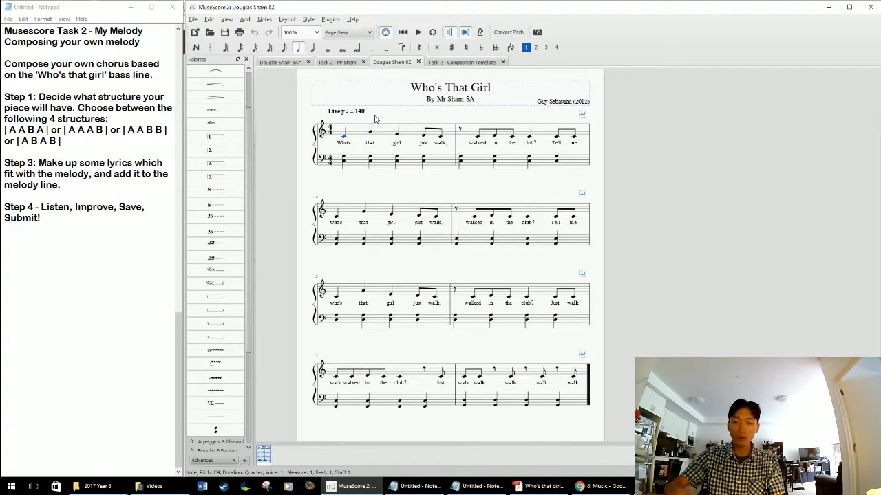
pyautogui.hotkey('ctrl', 'm')
pyautogui.write('A')
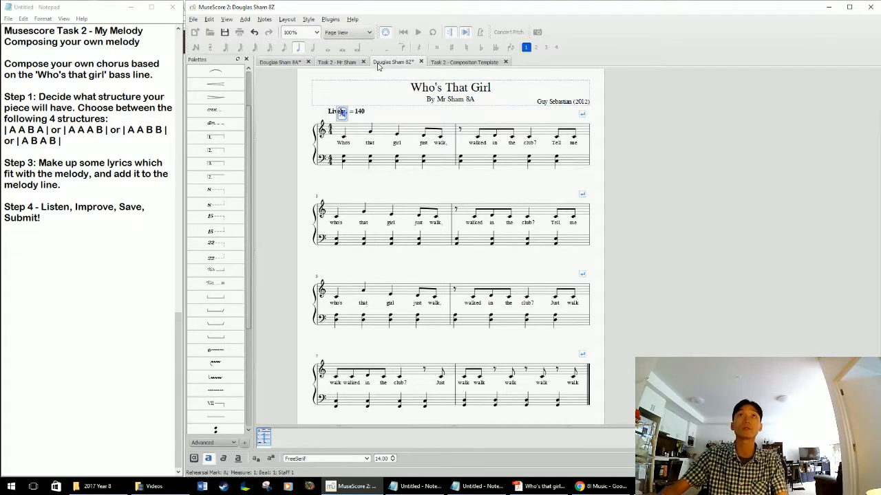
pyautogui.press('Escape')
pyautogui.moveTo(358, 111); pyautogui.dragTo(399, 113)
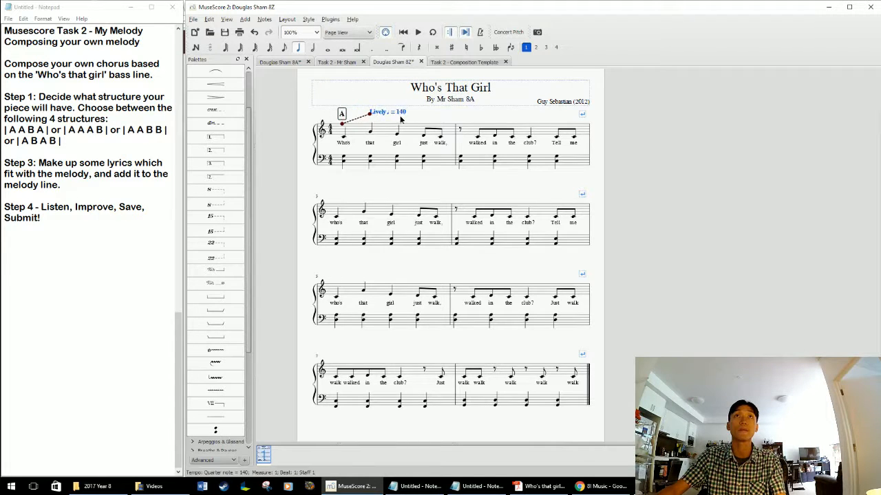
# Add rehearsal mark A at the start of measure 3 and again at the start of measure 5.
pyautogui.click(340, 211)
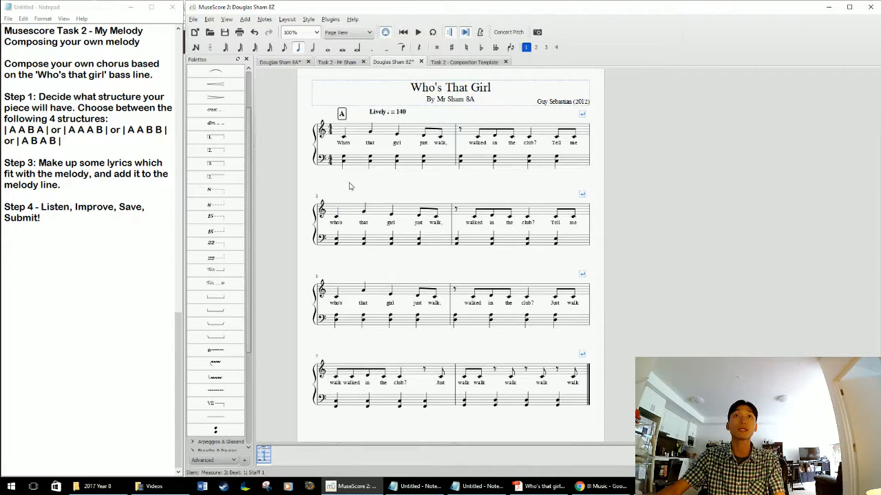
pyautogui.click(336, 216)
pyautogui.hotkey('ctrl', 'm')
pyautogui.write('A')
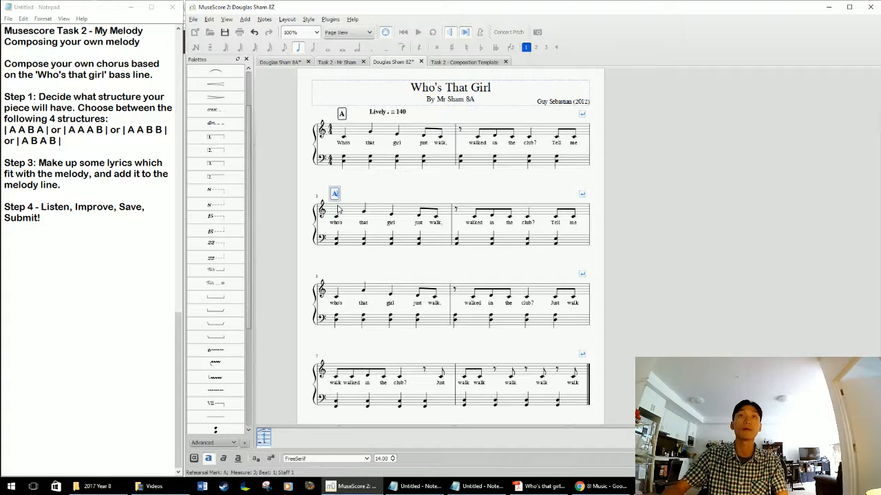
pyautogui.press('Escape')
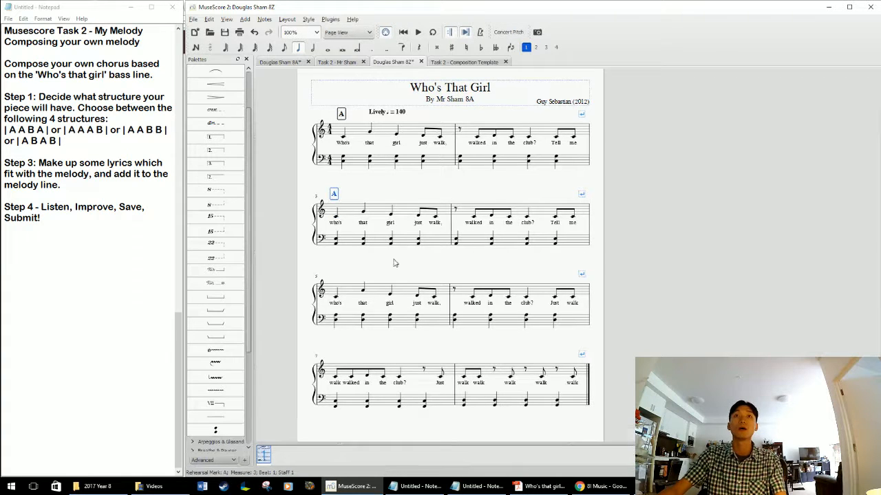
pyautogui.click(336, 300)
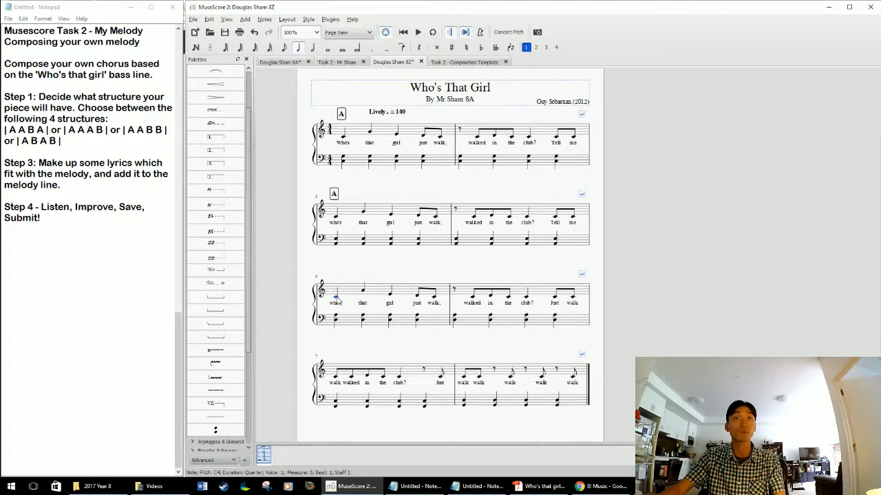
pyautogui.hotkey('ctrl', 'm')
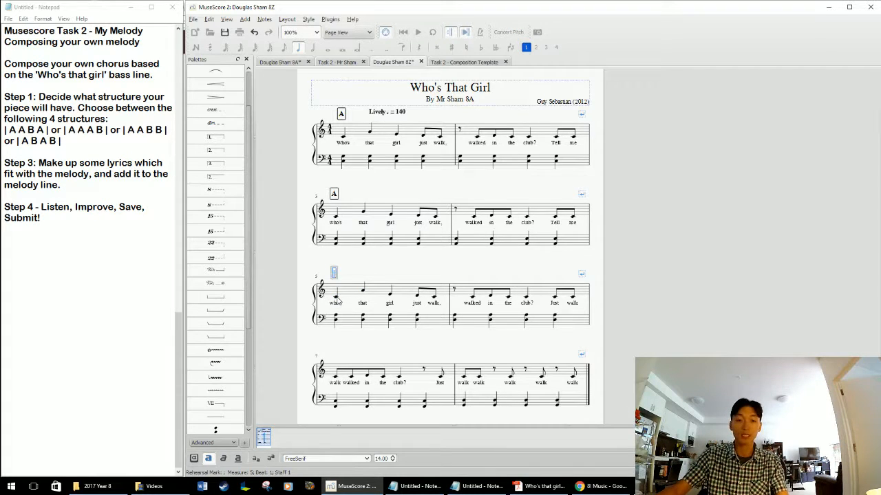
pyautogui.write('A')
pyautogui.press('Escape')
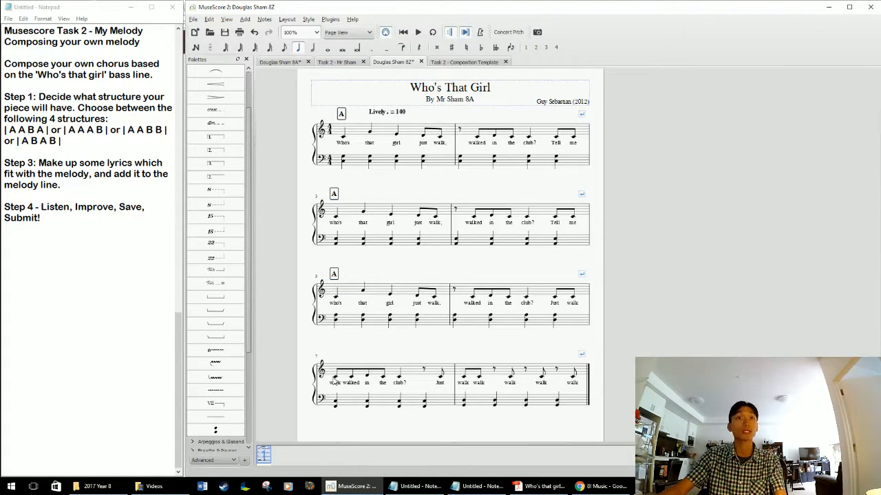
# Add rehearsal mark B at the first note of measure 7.
pyautogui.click(335, 378)
pyautogui.hotkey('ctrl', 'm')
pyautogui.write('B')
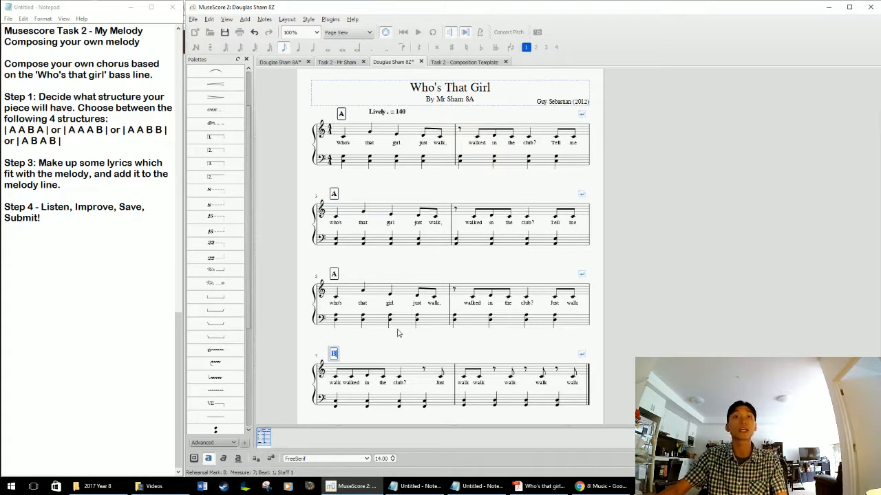
pyautogui.press('Escape')
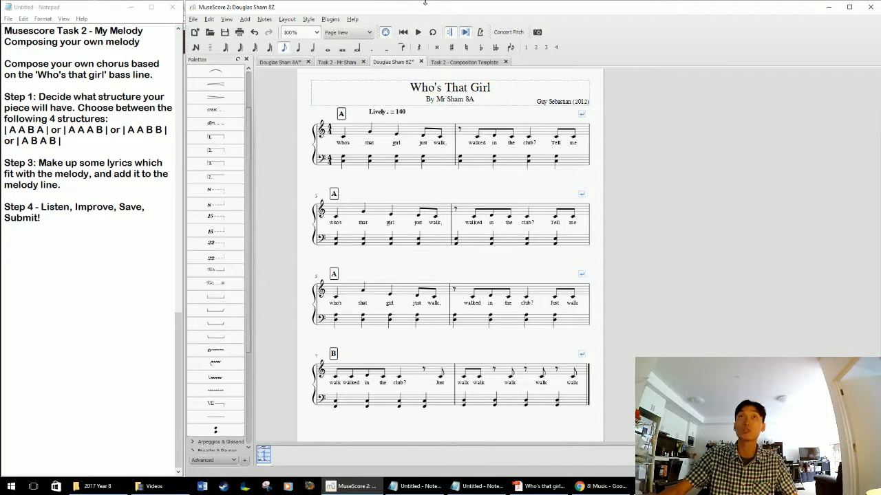
# Switch to the Task 2 composition template score and review the four structure choices in the Notepad instructions.
pyautogui.click(476, 62)
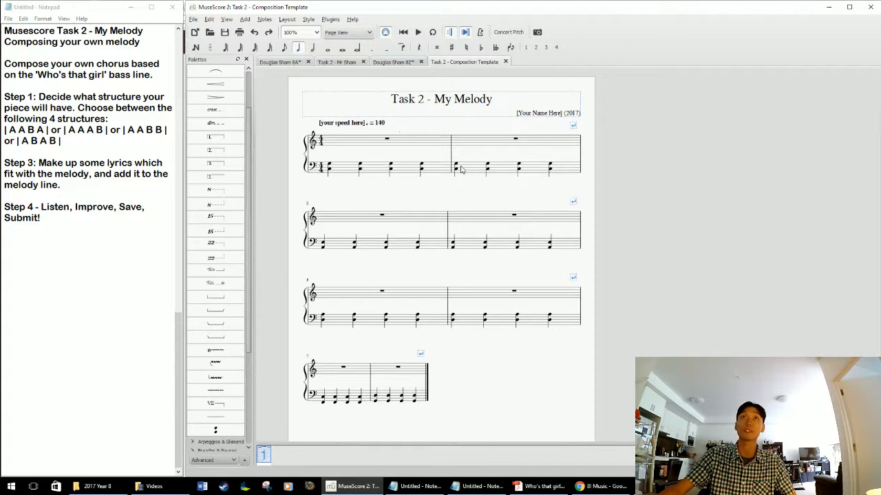
pyautogui.moveTo(5, 129); pyautogui.dragTo(172, 131)
pyautogui.click(95, 140)
pyautogui.click(137, 146)
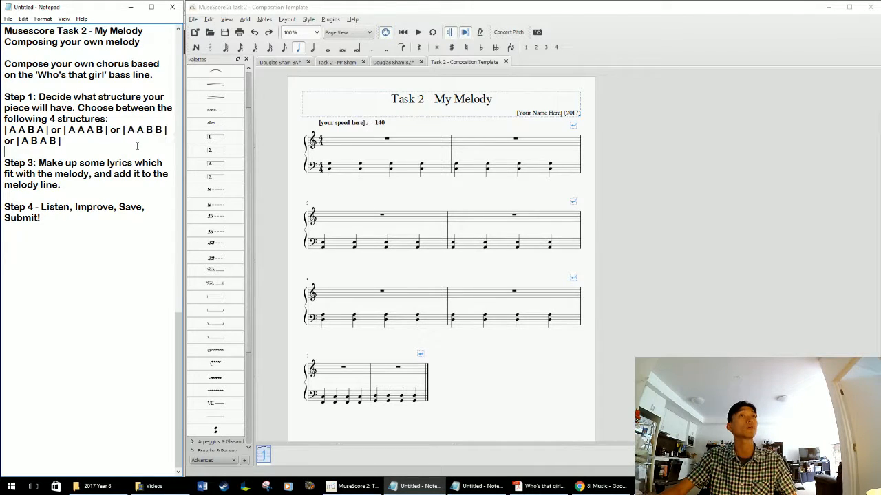
pyautogui.moveTo(60, 140); pyautogui.dragTo(4, 129)
pyautogui.click(87, 154)
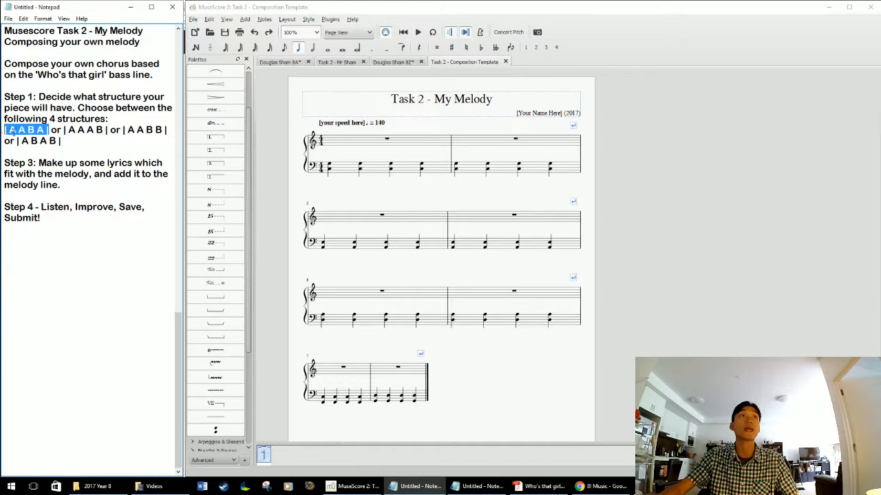
pyautogui.click(68, 141)
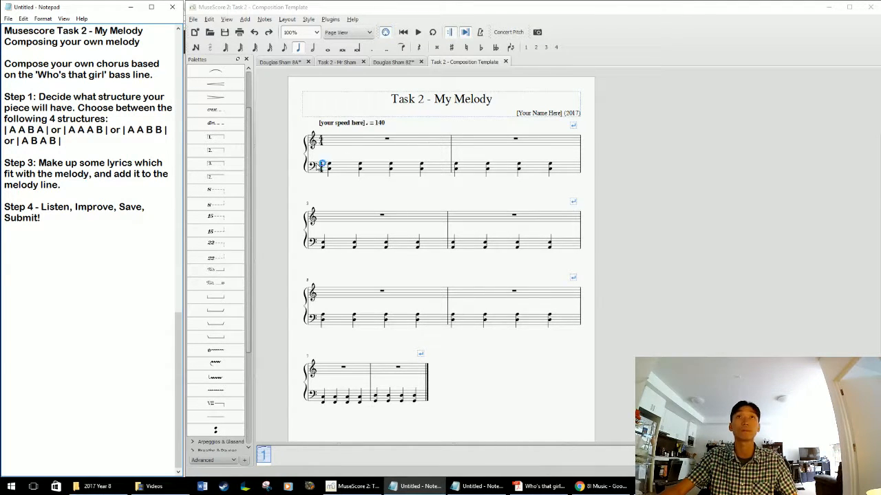
# Add rehearsal mark A at measure 1 of the My Melody template.
pyautogui.click(329, 167)
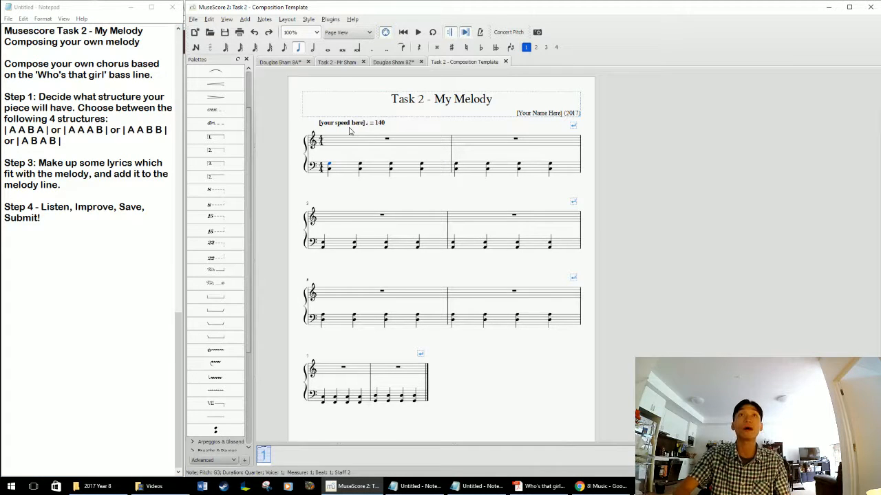
pyautogui.doubleClick(349, 128)
pyautogui.write('A')
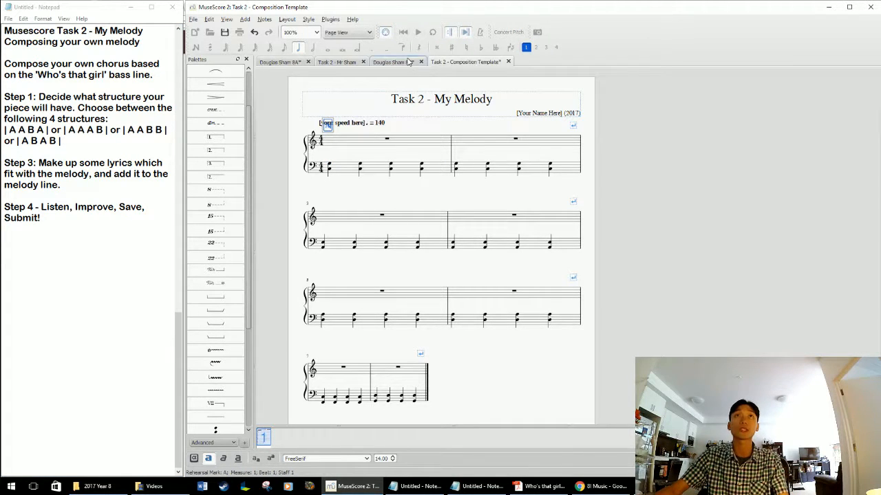
pyautogui.click(363, 186)
# In Notepad, add the note "Ctrl + M [Rehearsal Mark]" below the task instructions.
pyautogui.click(156, 266)
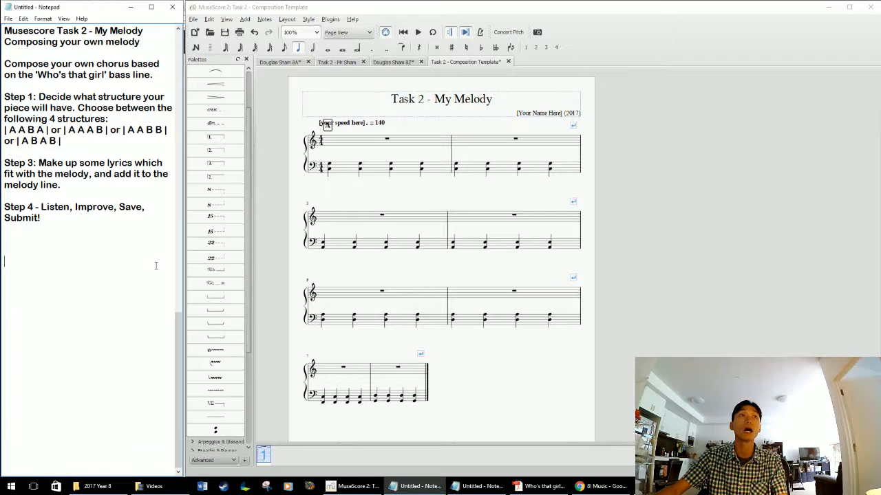
pyautogui.press('BackSpace')
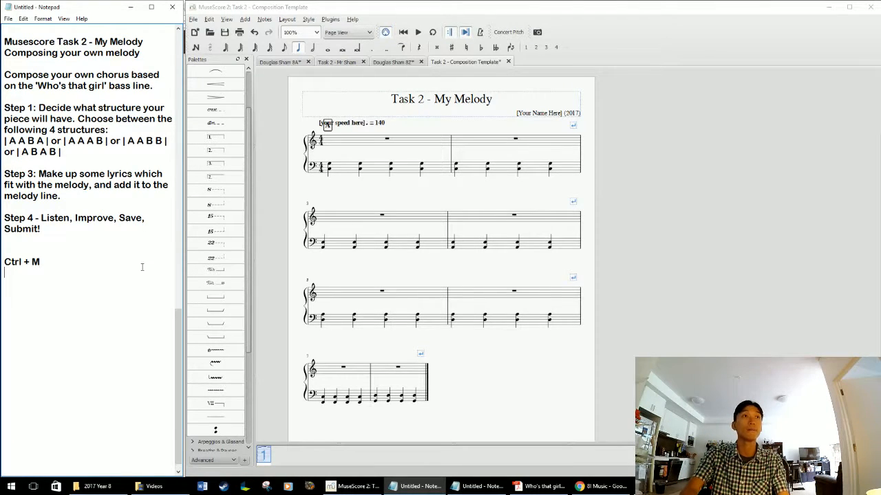
pyautogui.write('Ctrl + M [Rehears')
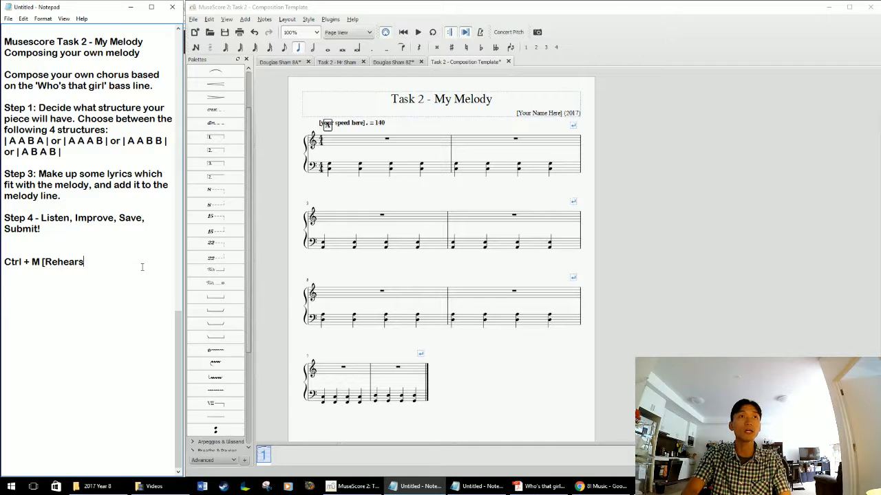
pyautogui.write('al Mark')
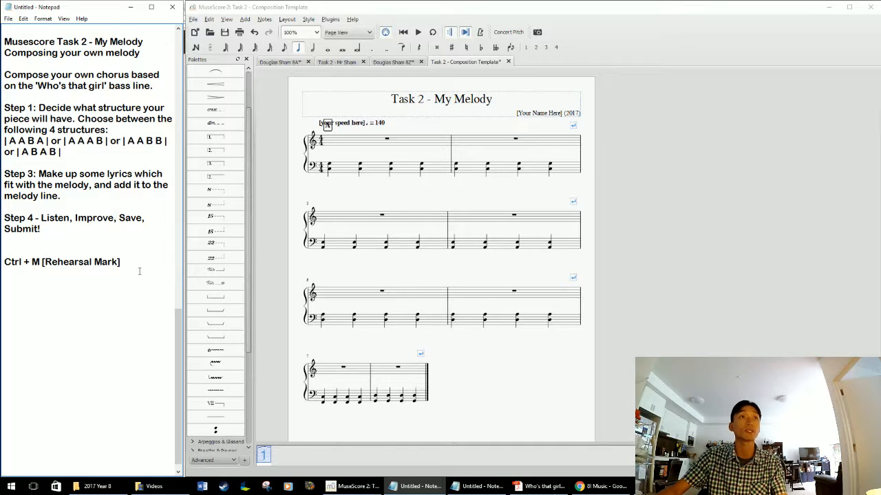
# Back in MuseScore, look up the Rehearsal Mark command among the text types that can be added to the score.
pyautogui.rightClick(329, 200)
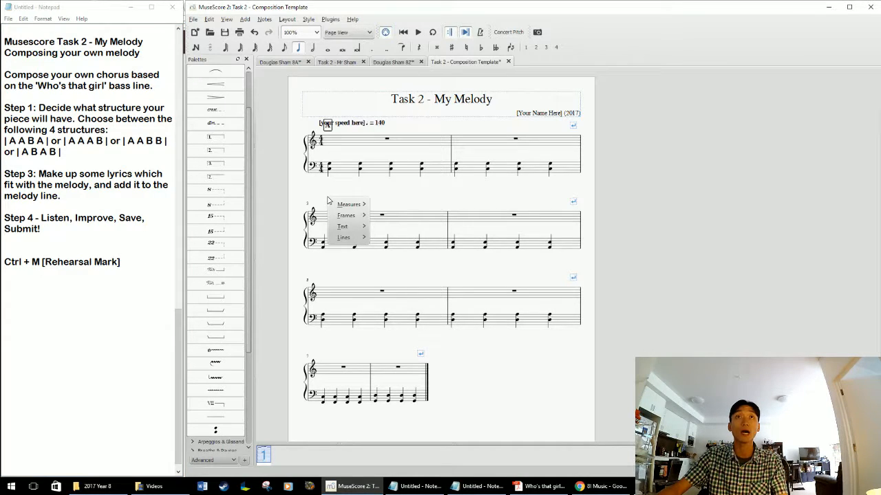
pyautogui.moveTo(342, 227)
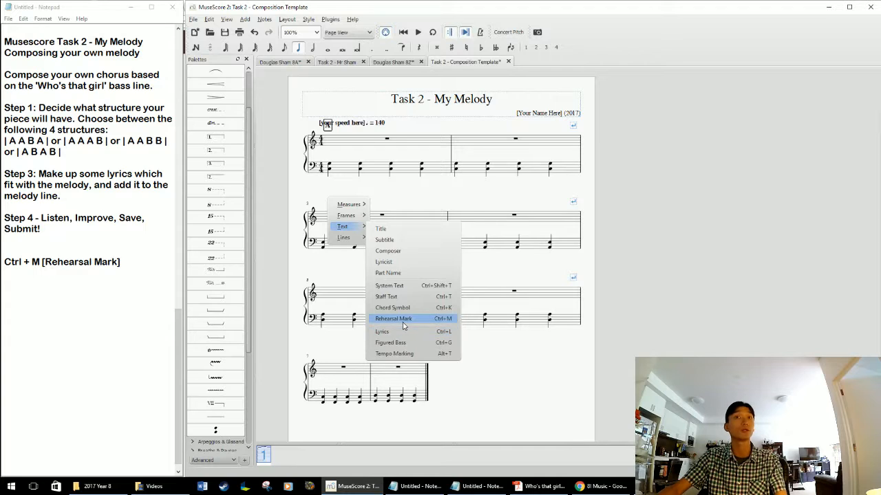
pyautogui.click(336, 280)
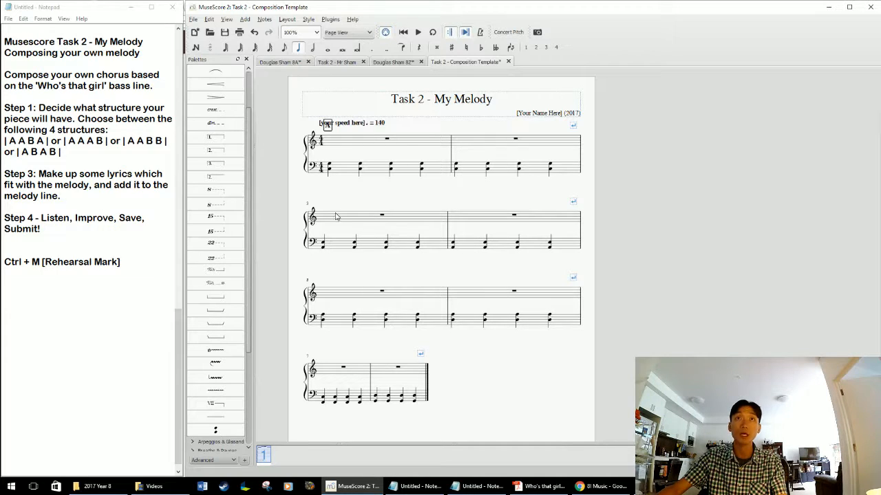
# Add rehearsal mark A at measure 3 of the My Melody template.
pyautogui.click(326, 220)
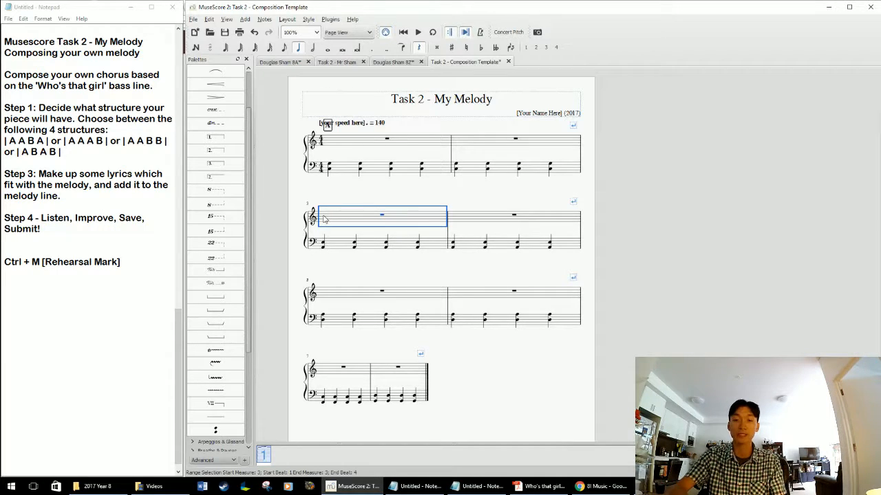
pyautogui.hotkey('ctrl', 'm')
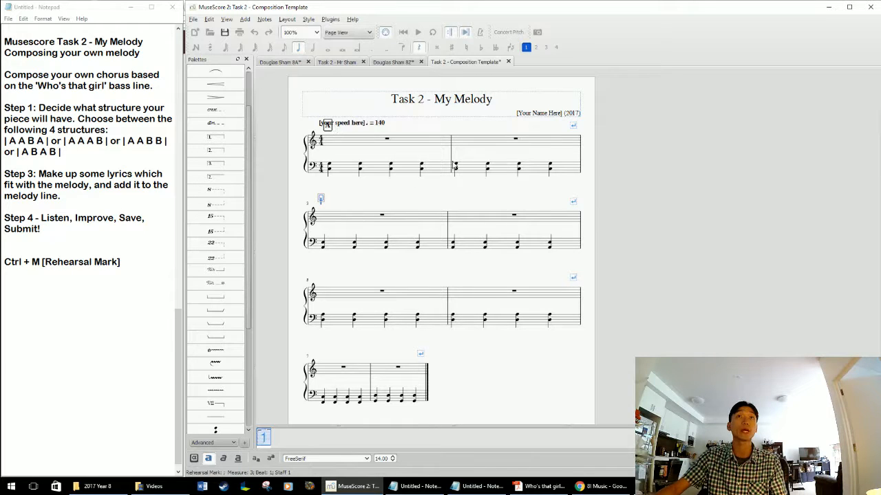
pyautogui.write('A')
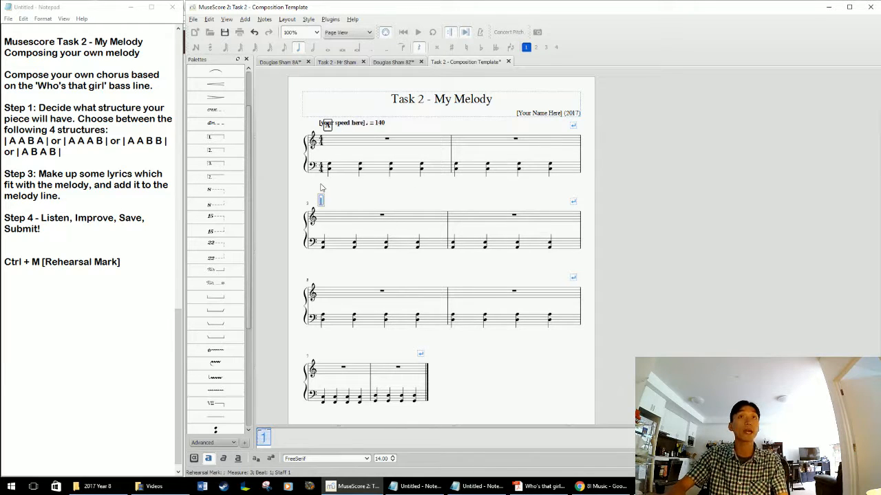
pyautogui.press('Escape')
# Complete the A A B A structure by adding rehearsal mark B at measure 5 and A at measure 7.
pyautogui.click(346, 304)
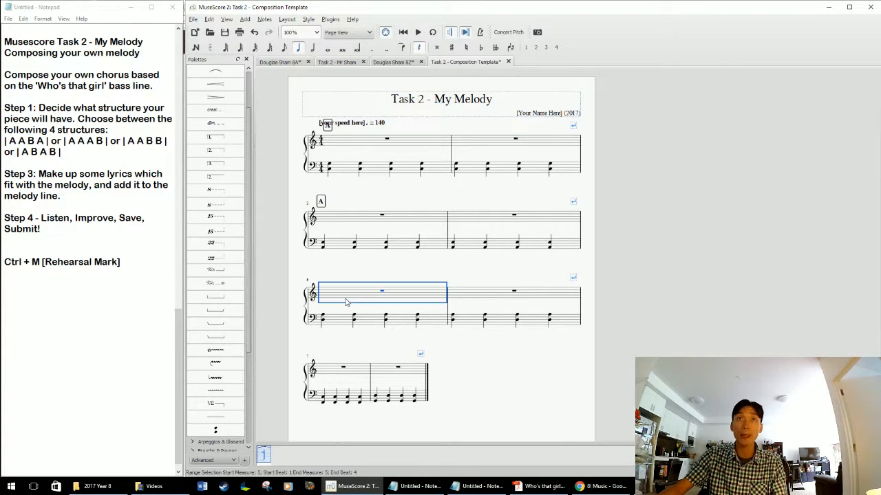
pyautogui.hotkey('ctrl', 'm')
pyautogui.write('B')
pyautogui.click(328, 374)
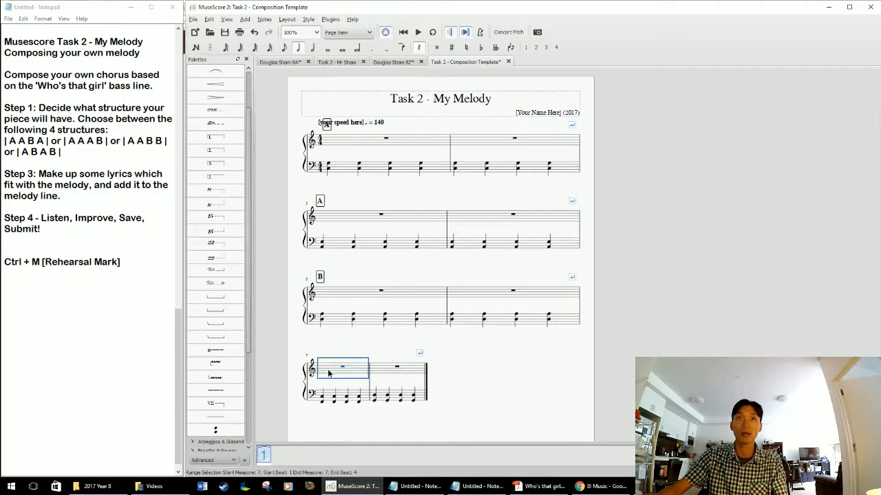
pyautogui.hotkey('ctrl', 'm')
pyautogui.write('A')
pyautogui.press('Escape')
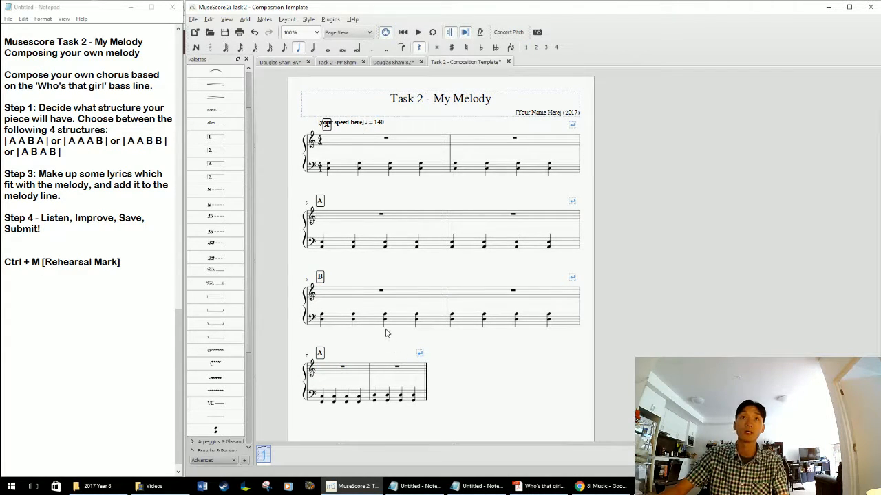
pyautogui.moveTo(540, 365); pyautogui.dragTo(551, 377)
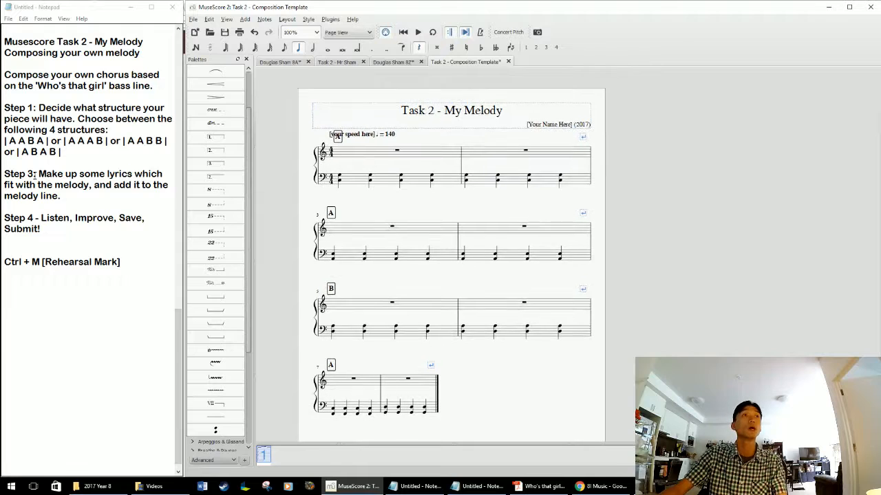
# Shift the tempo marking "[your speed here]" sideways so it clears rehearsal mark A above measure 1.
pyautogui.moveTo(37, 167); pyautogui.dragTo(95, 206)
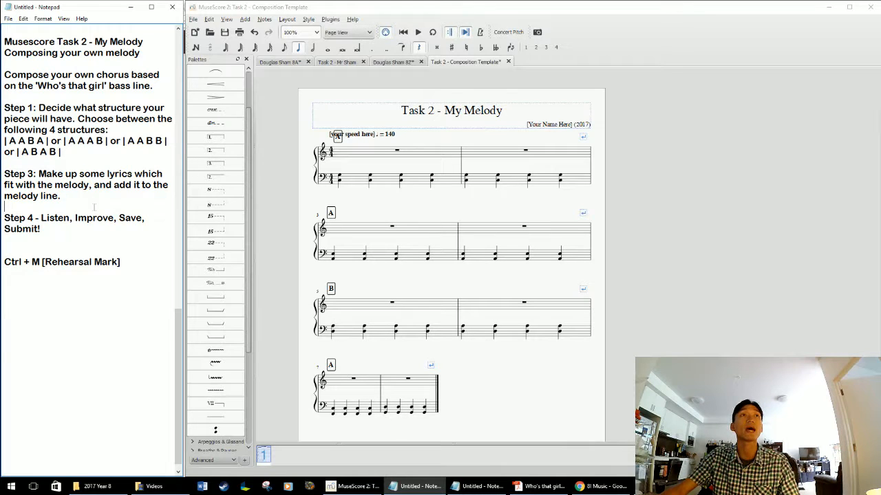
pyautogui.moveTo(458, 205); pyautogui.dragTo(473, 233)
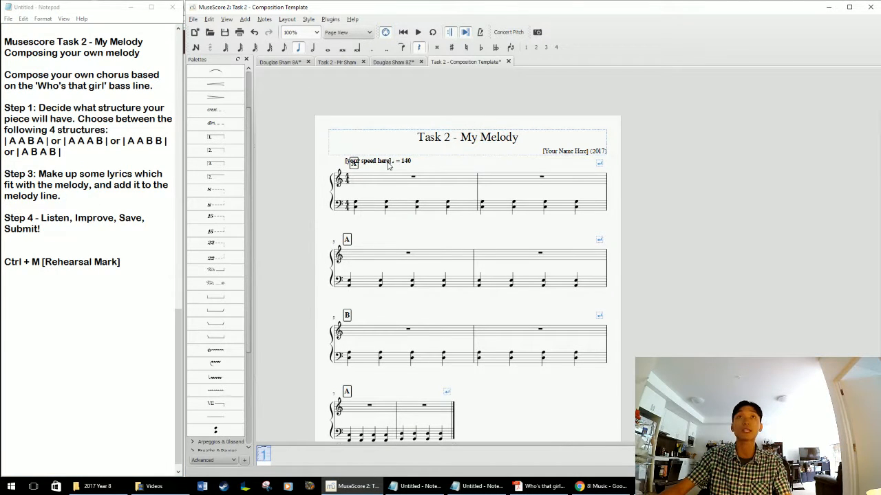
pyautogui.moveTo(389, 165); pyautogui.dragTo(412, 165)
# Replace the "[Your Name Here]" placeholder in the composer credit with the composer's name, keeping "(2017)".
pyautogui.moveTo(493, 169); pyautogui.dragTo(483, 126)
pyautogui.doubleClick(552, 113)
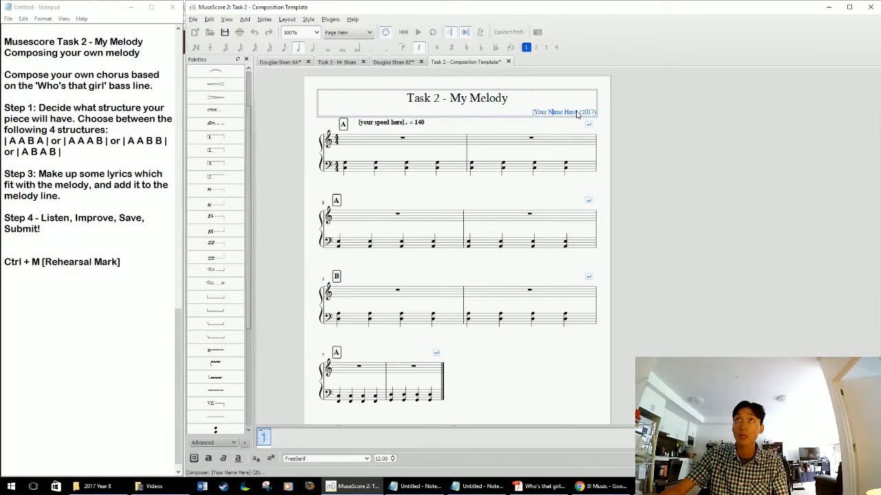
pyautogui.moveTo(578, 114); pyautogui.dragTo(381, 112)
pyautogui.write('[Mr Sham')
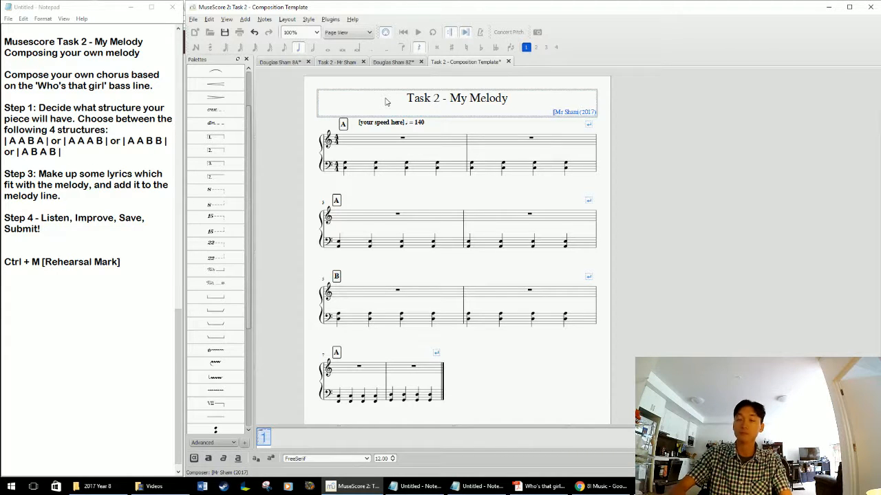
pyautogui.press('Escape')
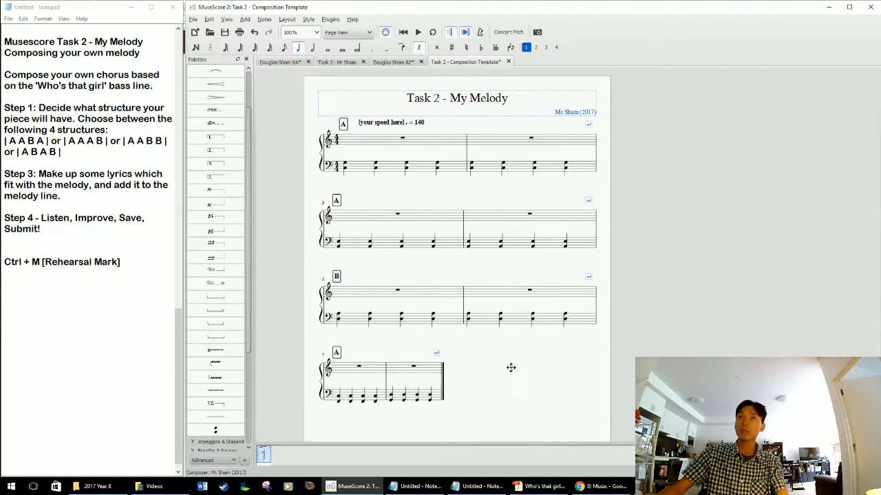
pyautogui.moveTo(511, 368); pyautogui.dragTo(520, 366)
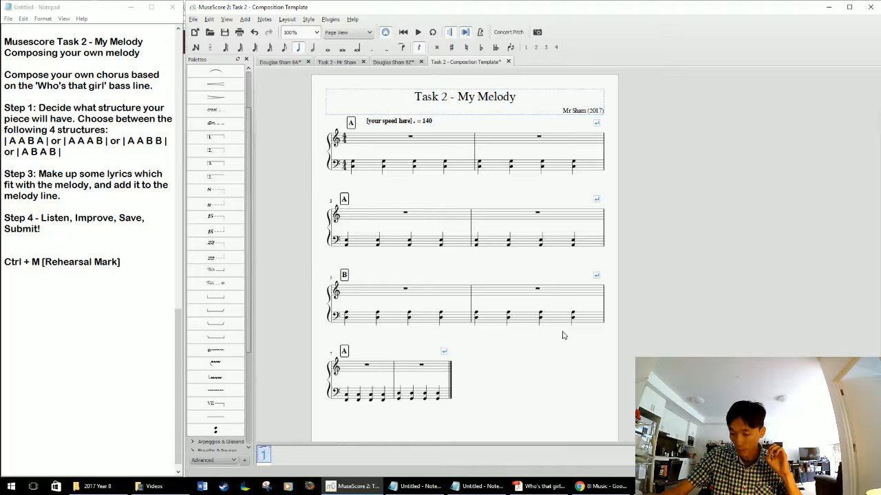
pyautogui.moveTo(554, 410)
pyautogui.mouseDown()
pyautogui.moveTo(545, 418)
pyautogui.moveTo(555, 416)
pyautogui.mouseUp()
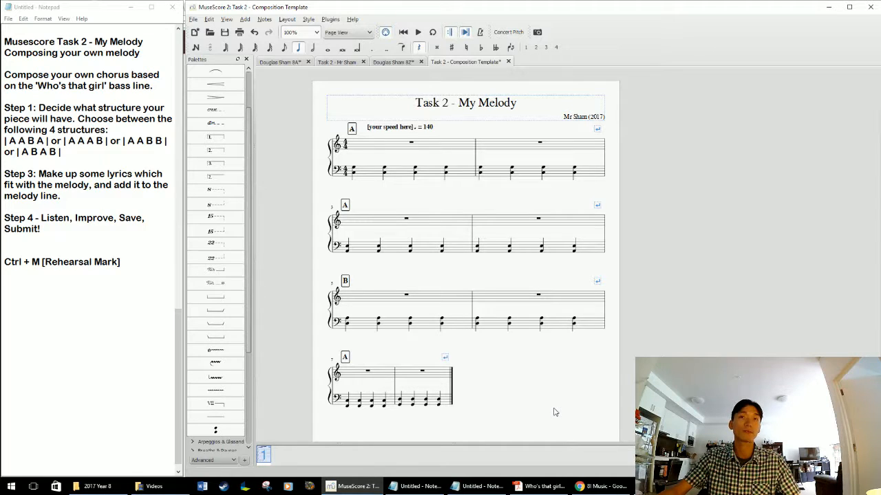
pyautogui.moveTo(541, 423)
pyautogui.mouseDown()
pyautogui.moveTo(555, 413)
pyautogui.moveTo(552, 422)
pyautogui.mouseUp()
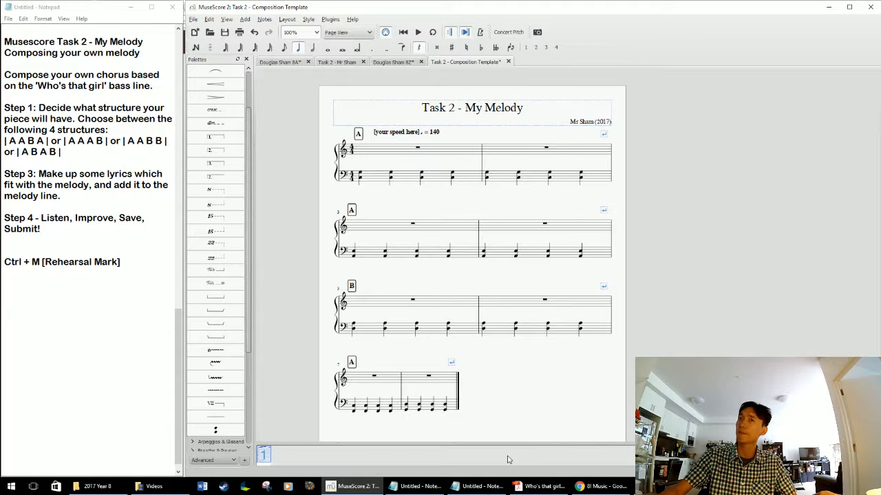
# Switch to the Notepad with the lyrics and read the four Humpty Dumpty lines one by one, then return to the MuseScore score.
pyautogui.click(481, 487)
pyautogui.moveTo(680, 221); pyautogui.dragTo(695, 232)
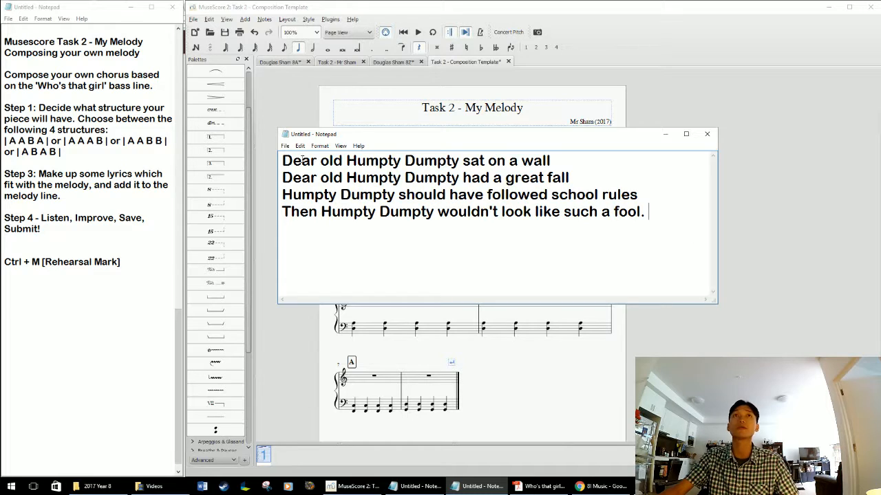
pyautogui.moveTo(292, 160); pyautogui.dragTo(552, 160)
pyautogui.click(557, 163)
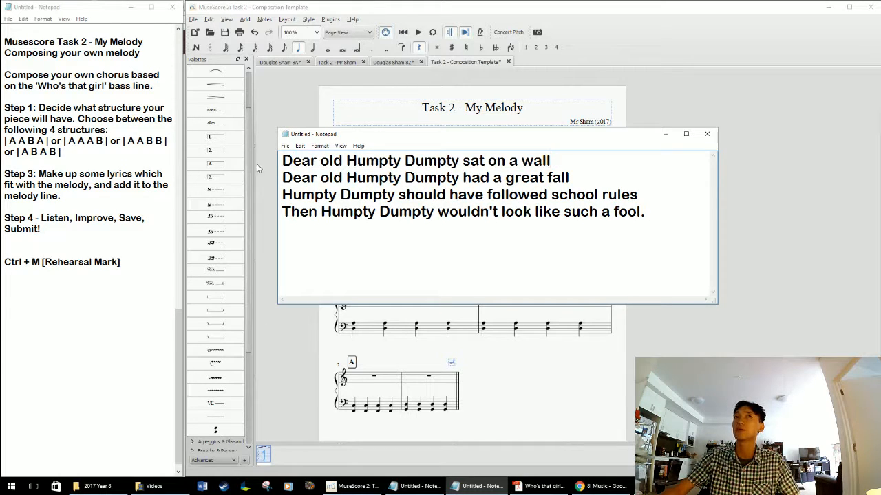
pyautogui.moveTo(302, 178); pyautogui.dragTo(569, 178)
pyautogui.click(600, 178)
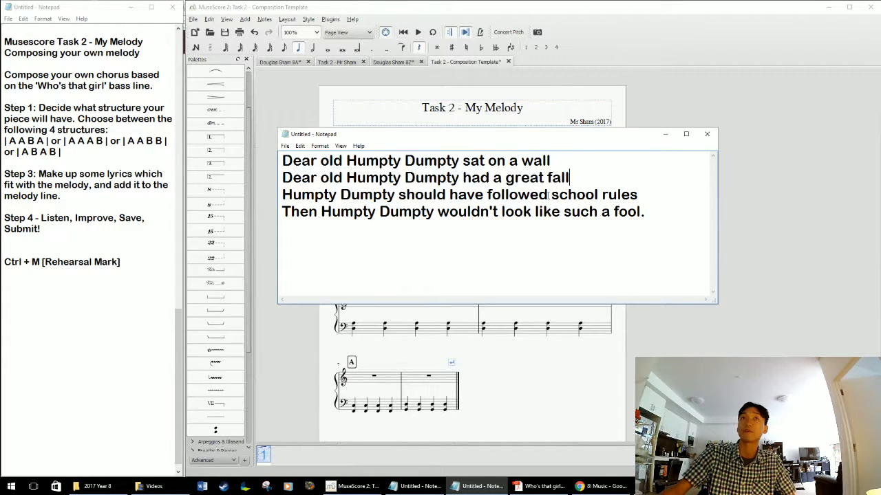
pyautogui.moveTo(291, 194); pyautogui.dragTo(638, 195)
pyautogui.click(648, 201)
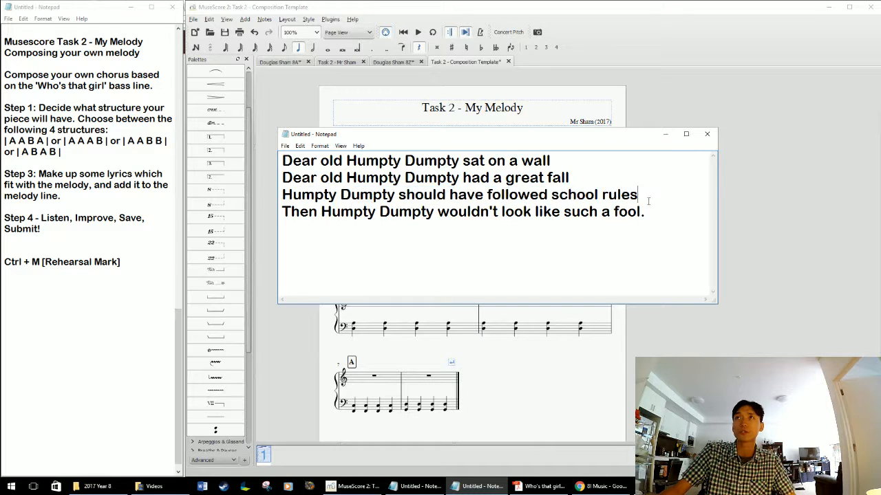
pyautogui.moveTo(293, 213); pyautogui.dragTo(566, 206)
pyautogui.click(668, 211)
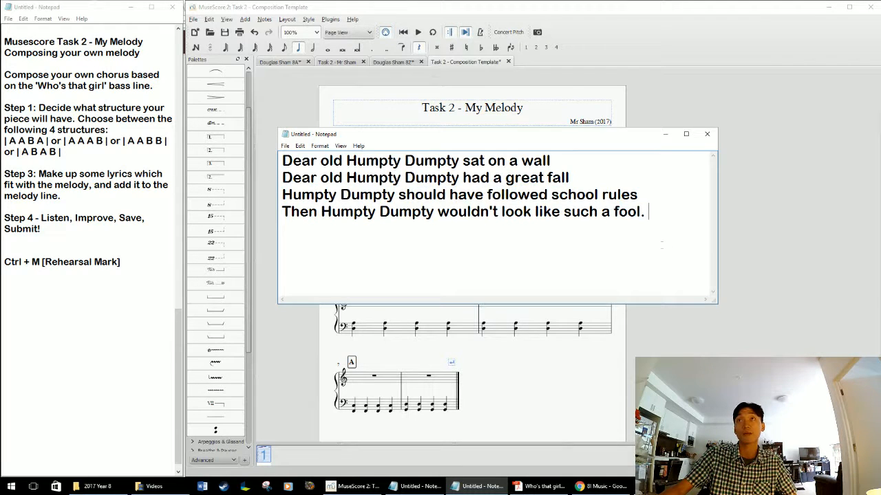
pyautogui.click(576, 363)
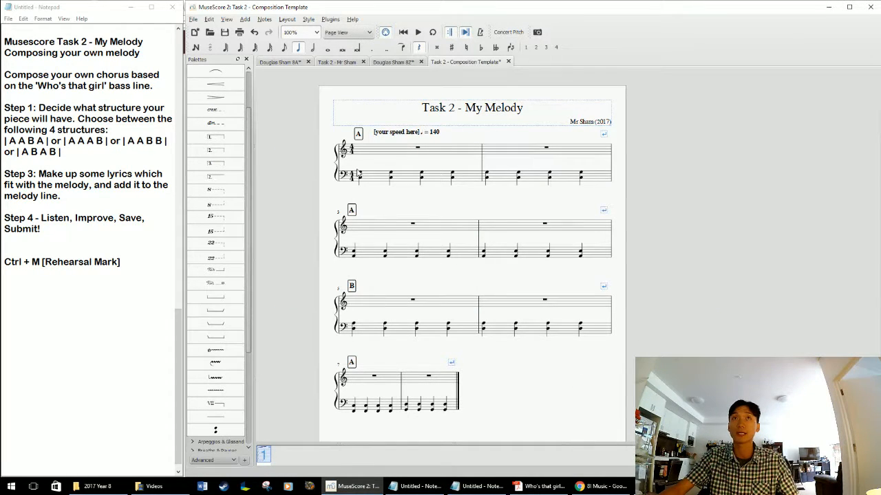
# Bring the Notepad lyrics window forward again and place it below the task instructions, beside the score.
pyautogui.click(380, 159)
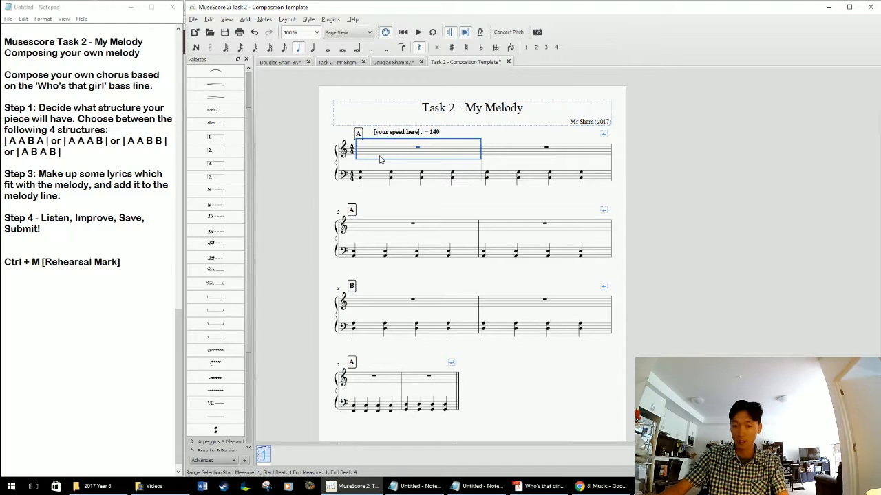
pyautogui.hotkey('alt', 'Tab')
pyautogui.hotkey('alt', 'Tab')
pyautogui.hotkey('alt', 'Tab')
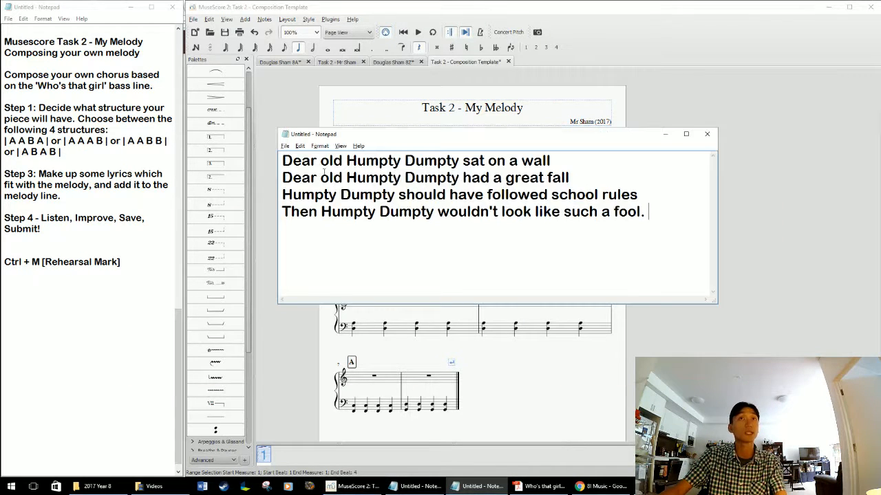
pyautogui.moveTo(291, 162); pyautogui.dragTo(644, 249)
pyautogui.click(640, 263)
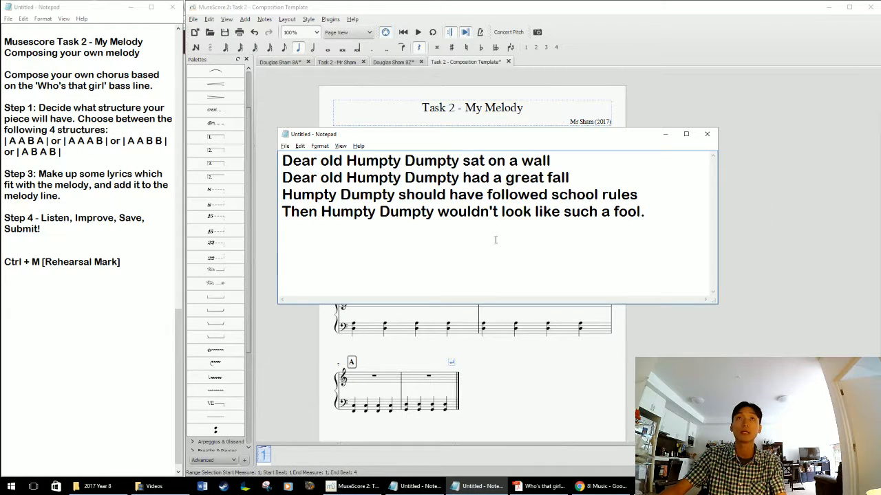
pyautogui.press('super+Left')
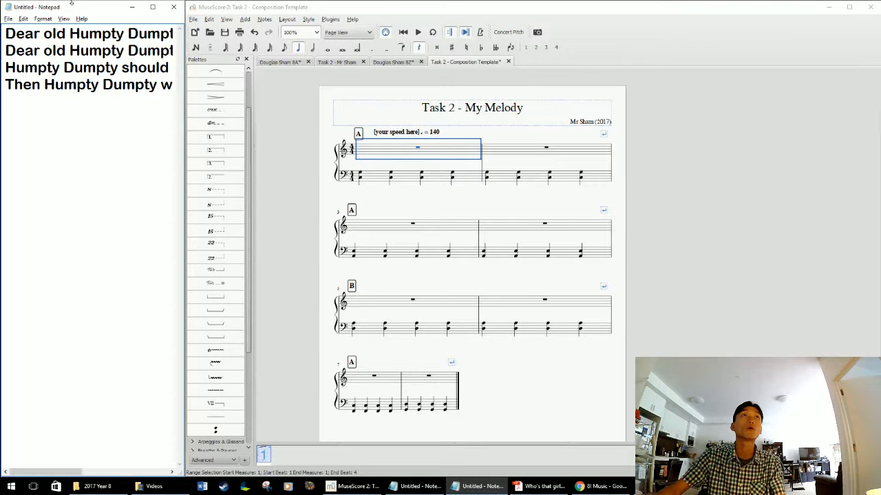
pyautogui.moveTo(71, 2); pyautogui.dragTo(88, 348)
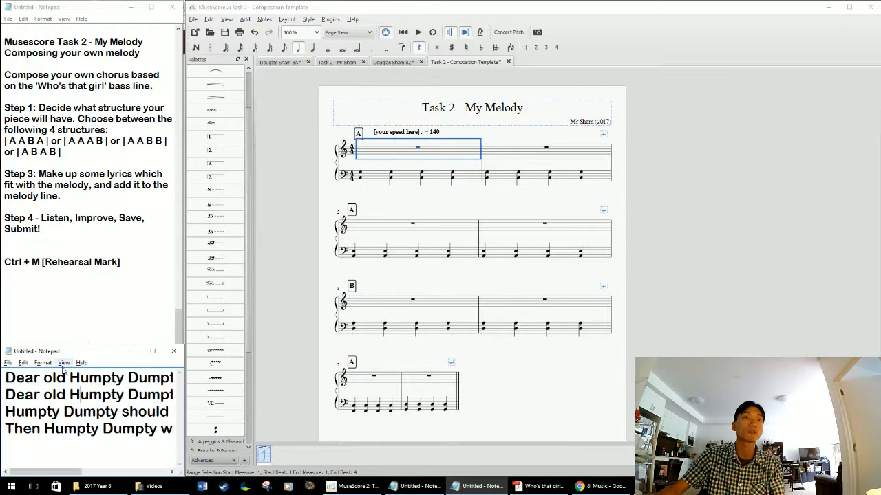
# Turn on Word Wrap in the lyrics note so its lines fit the narrow window.
pyautogui.click(43, 363)
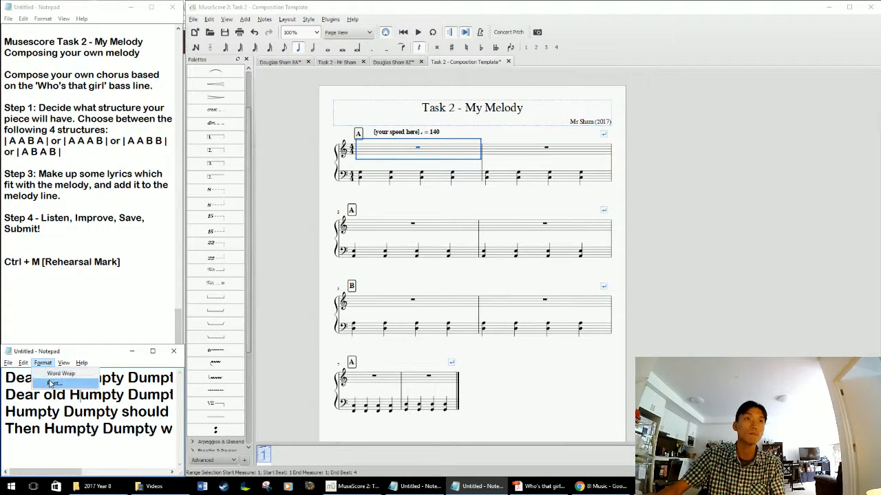
pyautogui.click(60, 373)
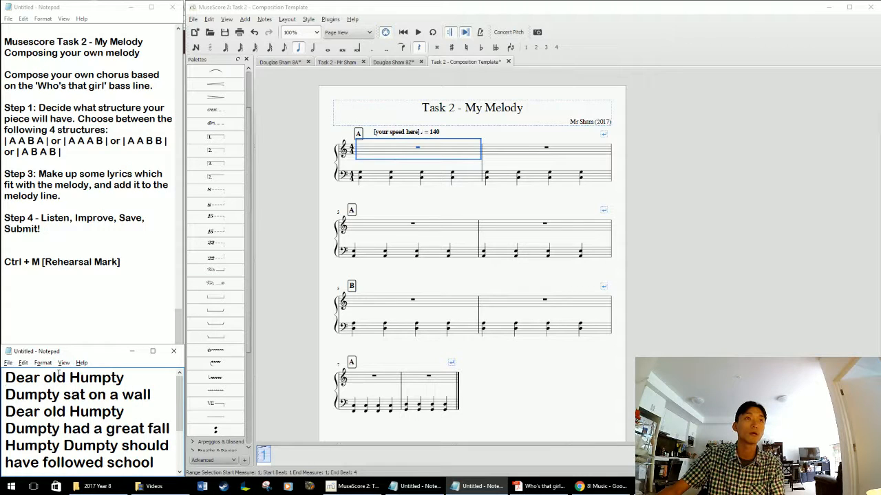
pyautogui.click(43, 363)
pyautogui.click(78, 412)
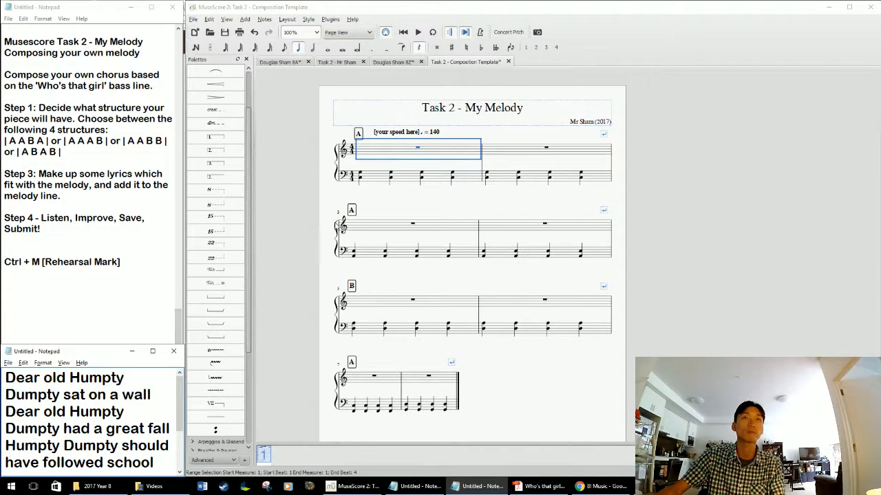
# In MuseScore, enter quarter notes G4, C5 and G4 on beats 1 to 3 of the treble staff in measure 1.
pyautogui.click(393, 202)
pyautogui.click(403, 146)
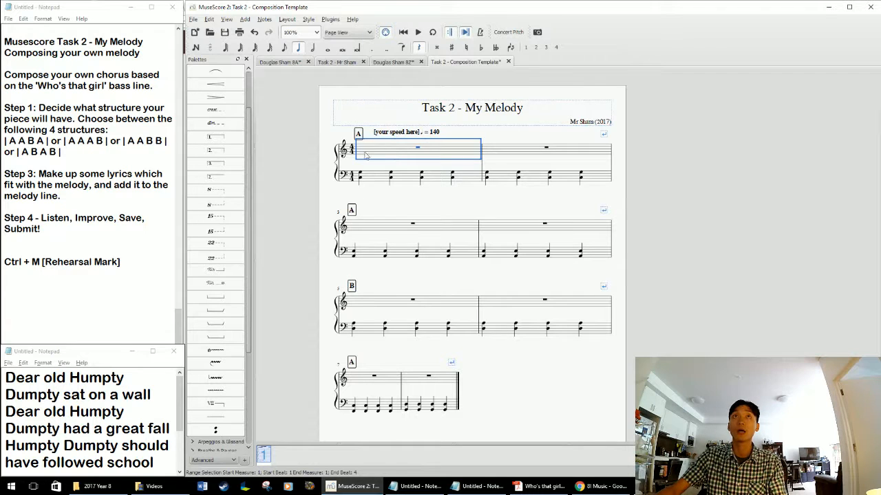
pyautogui.press('n')
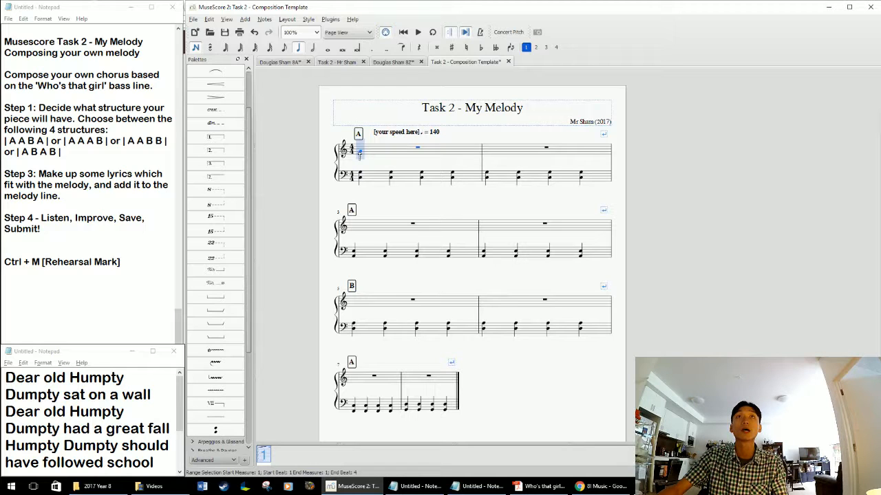
pyautogui.click(359, 155)
pyautogui.hotkey('ctrl', 'z')
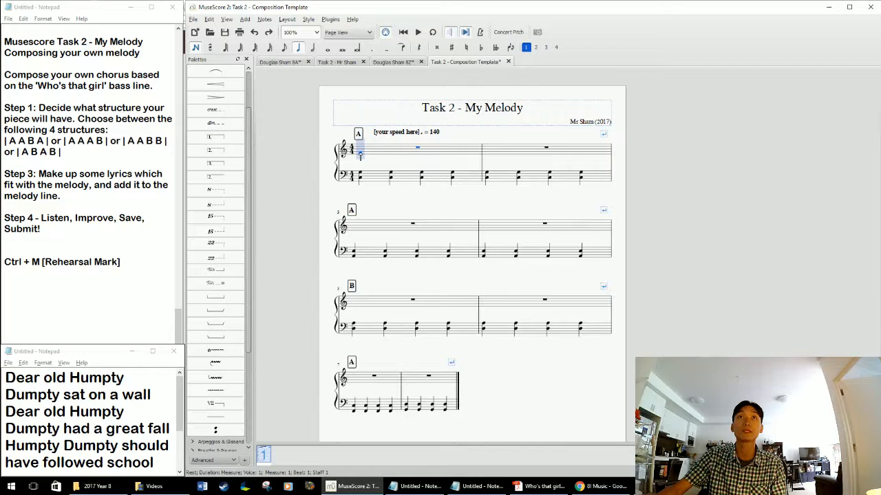
pyautogui.click(361, 154)
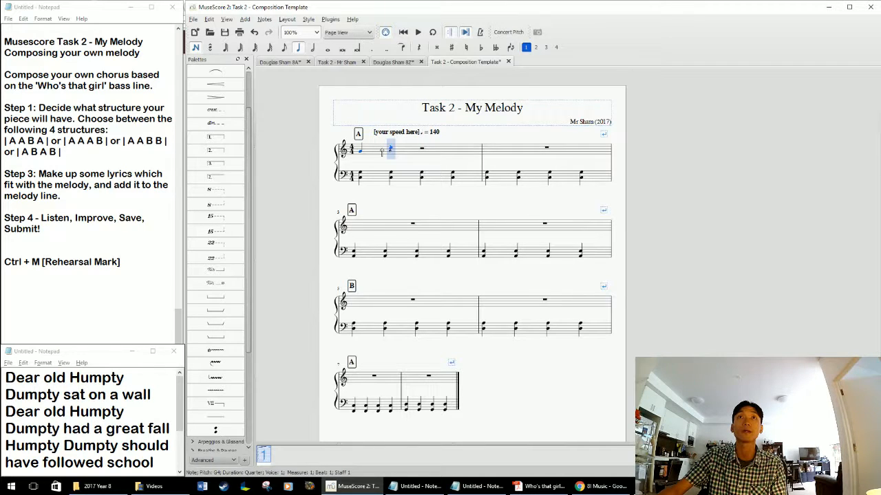
pyautogui.click(390, 149)
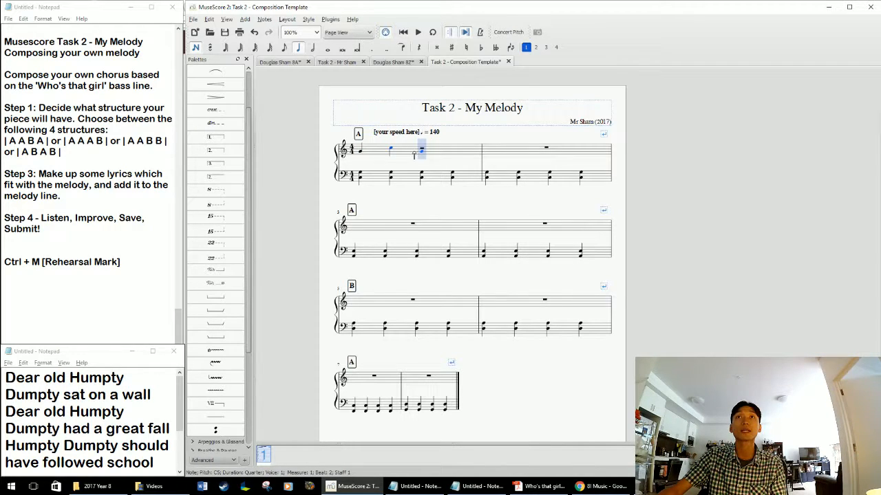
pyautogui.click(420, 151)
pyautogui.press('Escape')
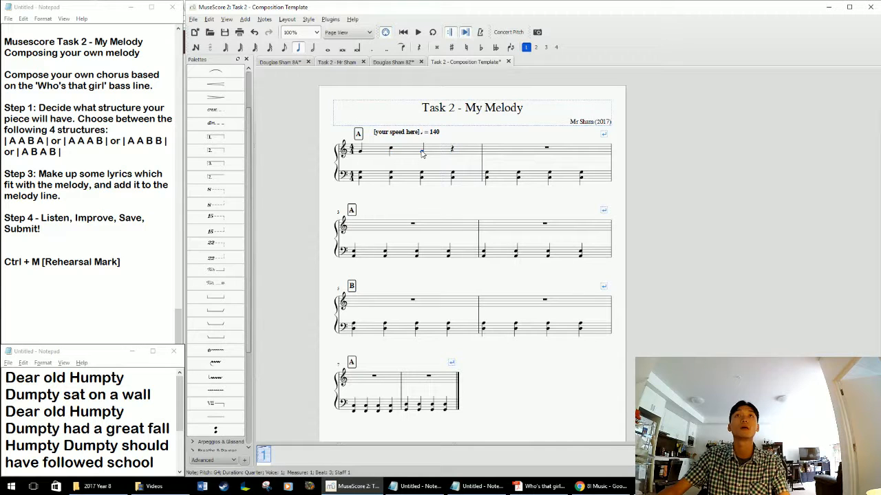
# Change the G4 on beat 3 of measure 1 to an eighth note.
pyautogui.click(422, 151)
pyautogui.click(422, 152)
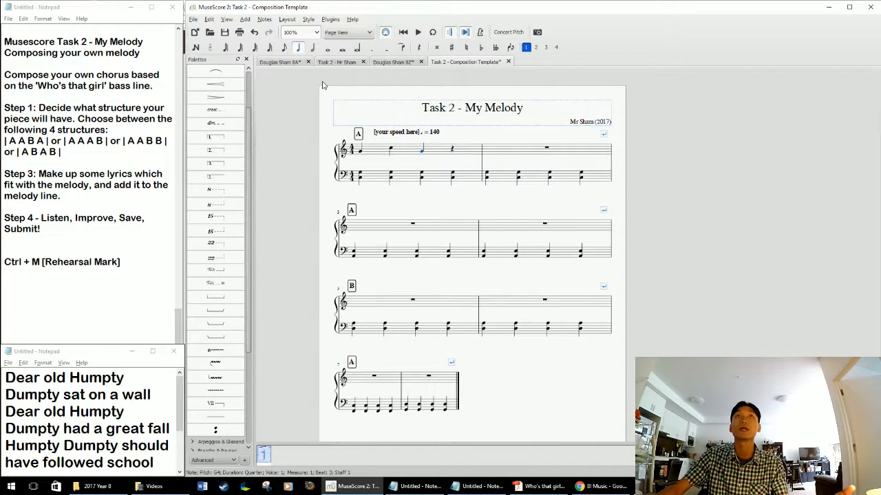
pyautogui.click(285, 48)
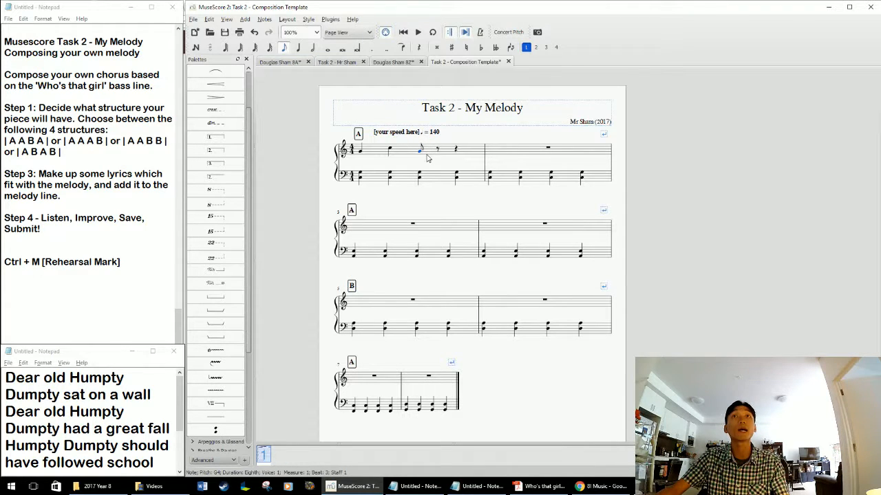
# Continue the melody in eighth notes with F4, E4, D4 to fill measure 1 and C4, D4, E4 starting measure 2.
pyautogui.press('n')
pyautogui.press('f')
pyautogui.hotkey('ctrl', 'Down')
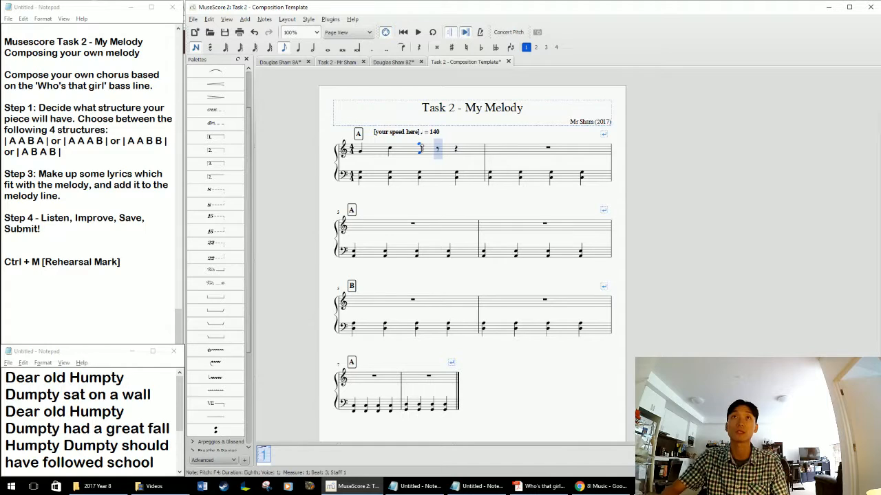
pyautogui.press('f')
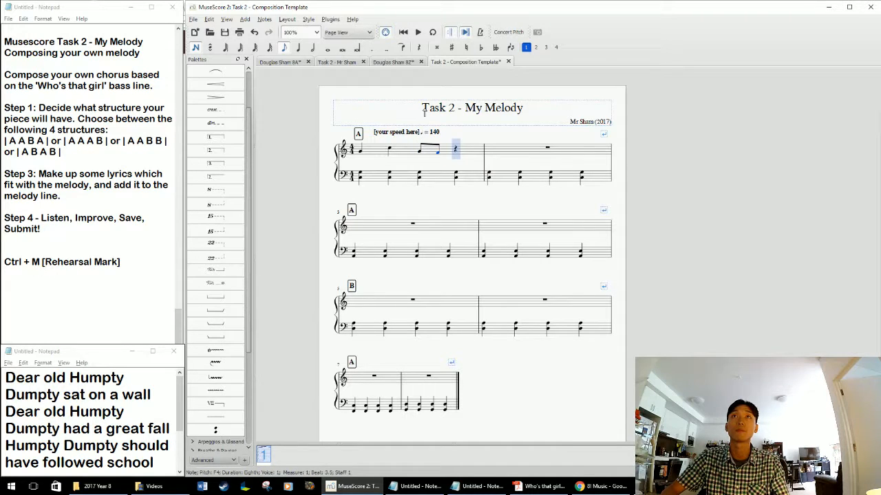
pyautogui.press('f')
pyautogui.press('f')
pyautogui.press('c')
pyautogui.press('d')
pyautogui.press('e')
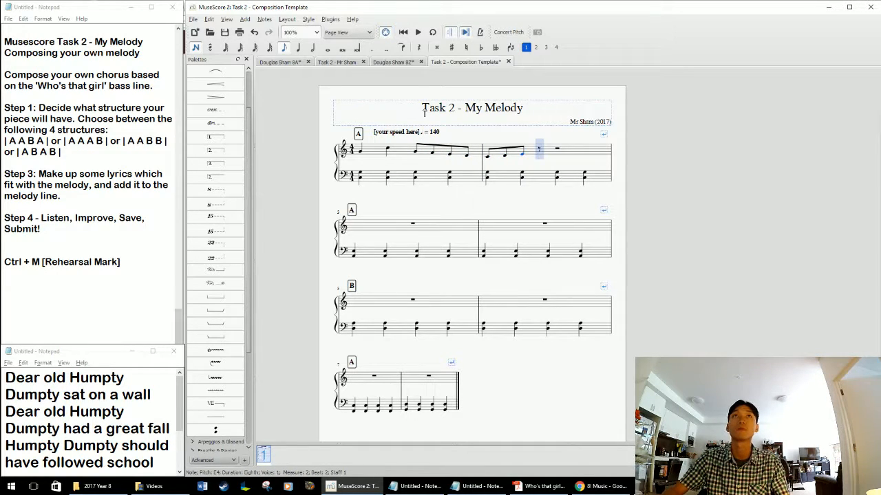
# Enter G4 on the second half of beat 2 in measure 2, tied to a quarter-note G4 on beat 3.
pyautogui.press('g')
pyautogui.click(296, 48)
pyautogui.press('Escape')
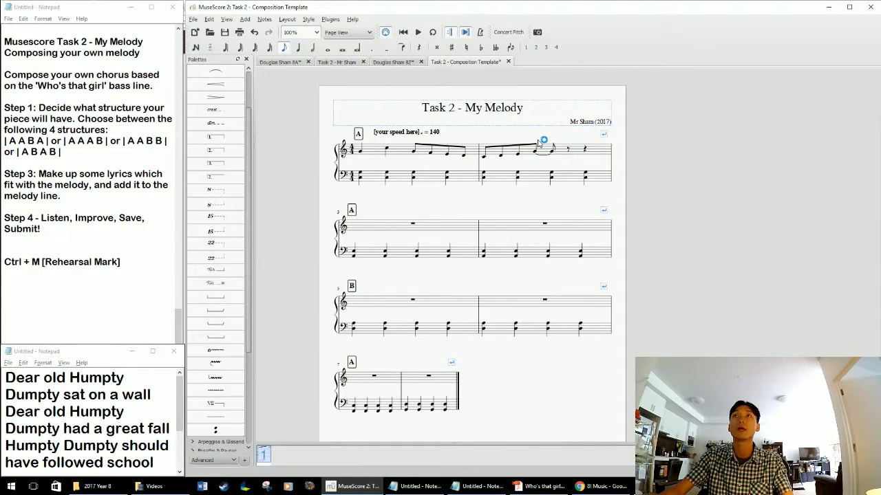
pyautogui.click(558, 153)
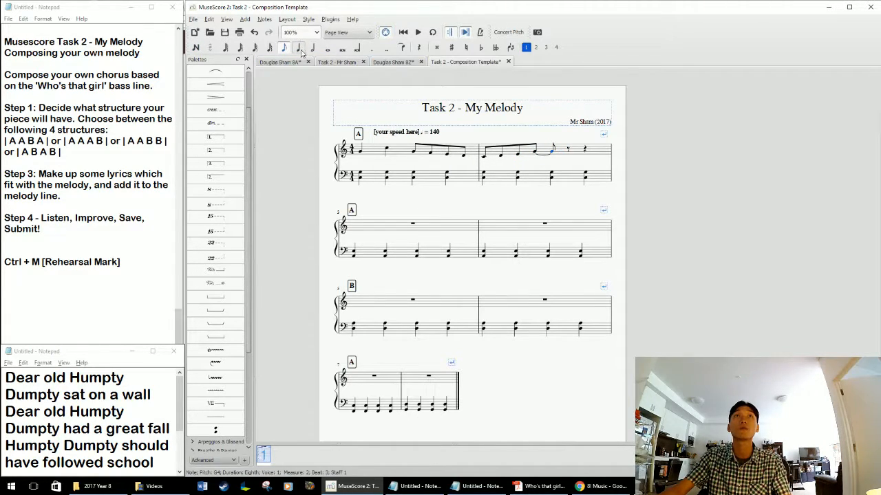
pyautogui.press('Escape')
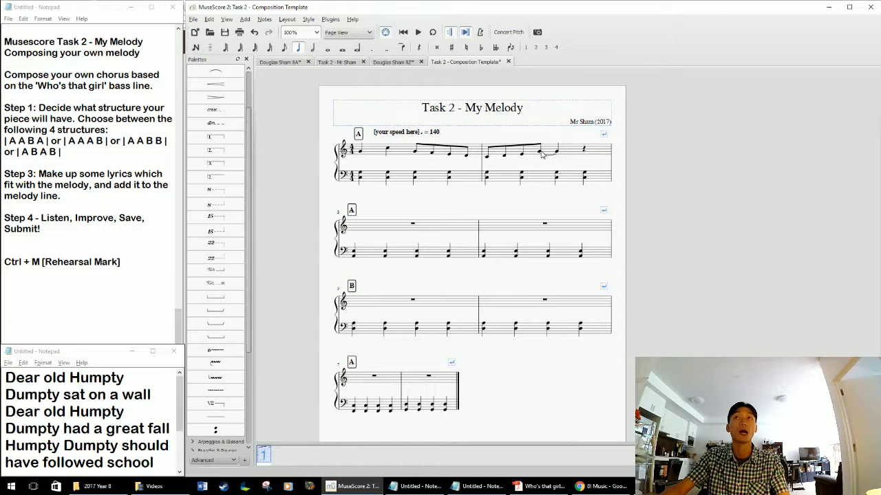
pyautogui.click(542, 154)
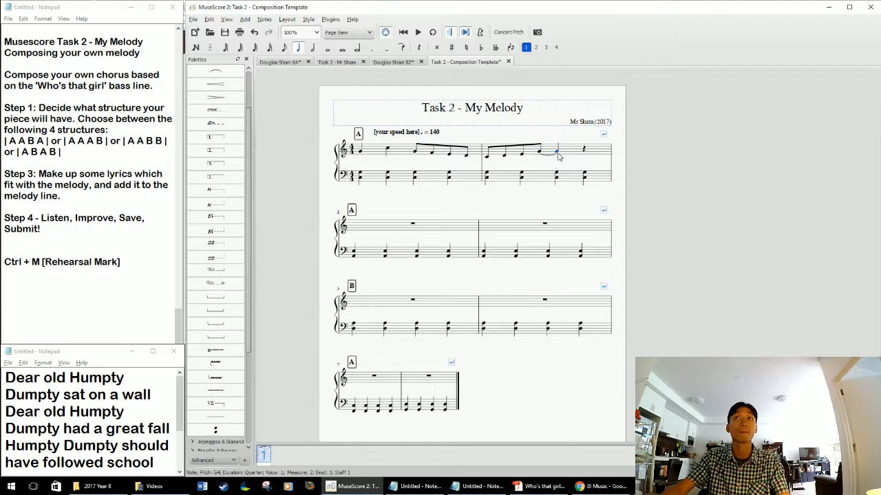
pyautogui.click(550, 192)
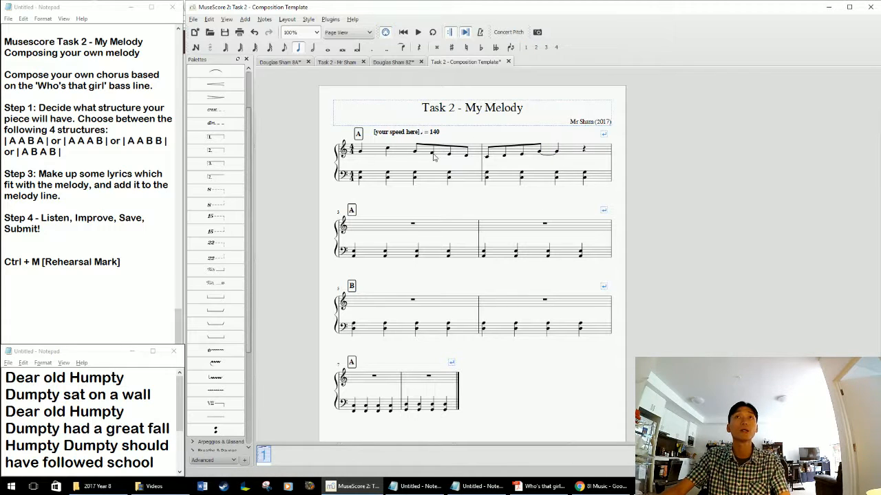
# Copy the treble melody of measures 1 and 2 into measures 3 and 4 as the second A phrase.
pyautogui.click(402, 156)
pyautogui.keyDown('shift'); pyautogui.click(575, 149); pyautogui.keyUp('shift')
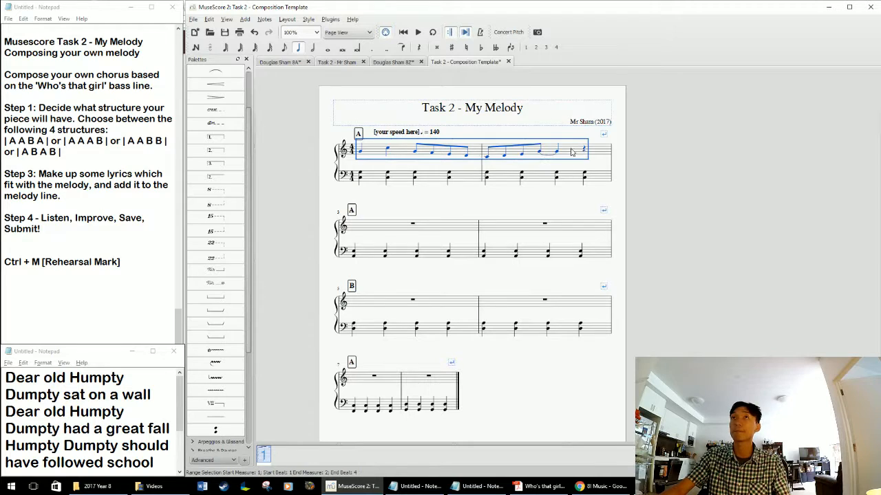
pyautogui.click(362, 229)
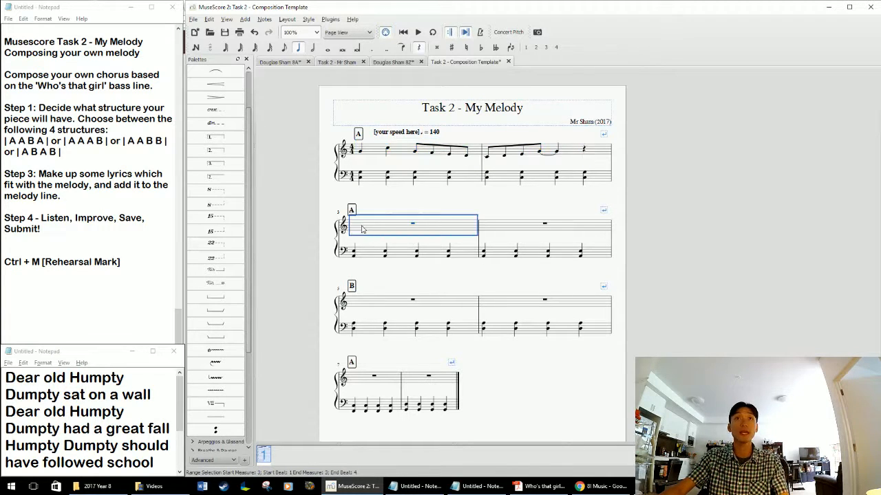
pyautogui.hotkey('ctrl', 'v')
pyautogui.click(551, 284)
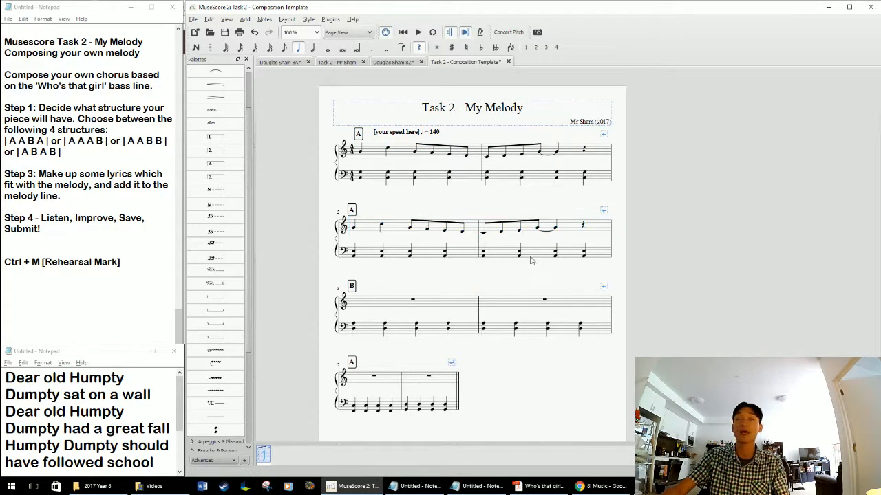
pyautogui.moveTo(514, 272)
pyautogui.mouseDown()
pyautogui.moveTo(529, 259)
pyautogui.moveTo(523, 263)
pyautogui.mouseUp()
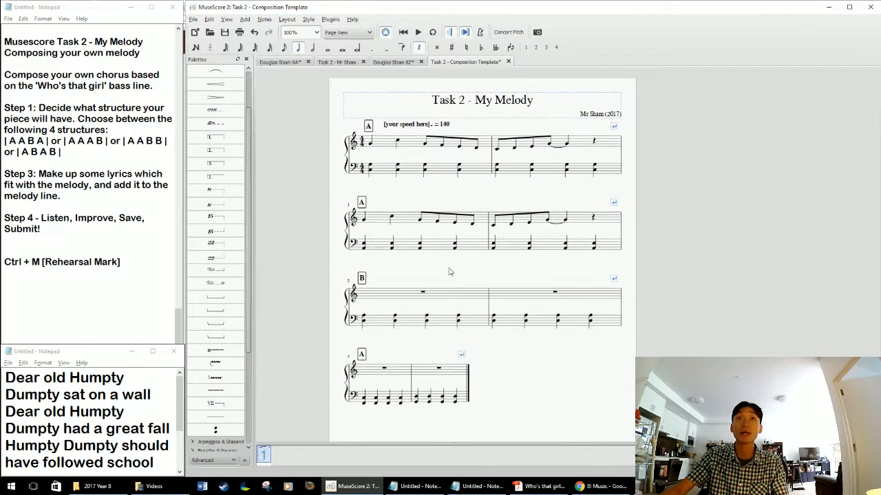
pyautogui.click(364, 296)
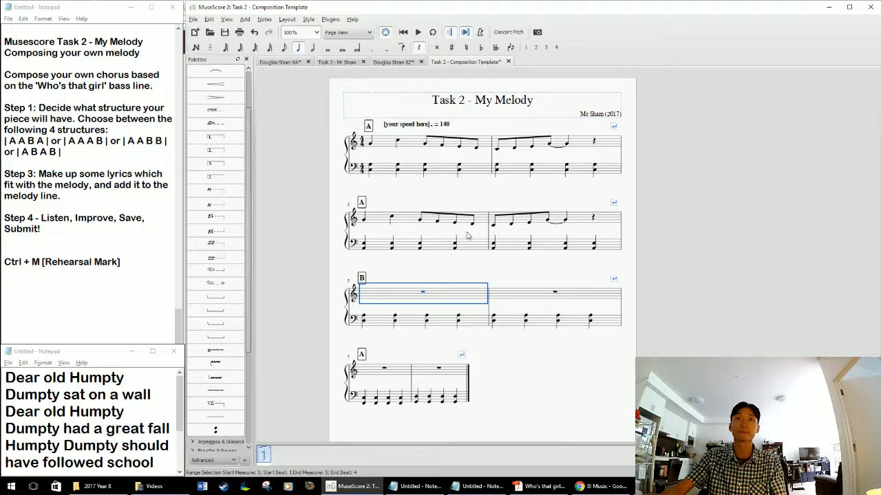
pyautogui.click(363, 278)
pyautogui.click(395, 265)
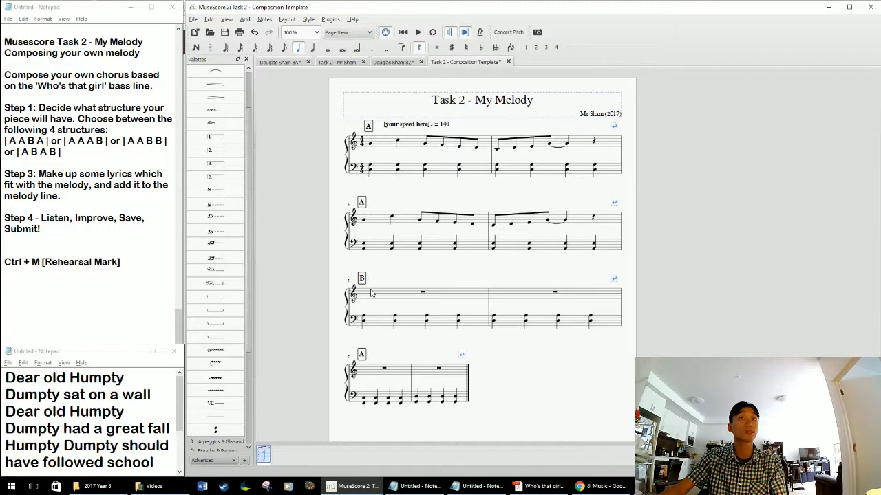
pyautogui.click(370, 293)
pyautogui.moveTo(399, 274); pyautogui.dragTo(402, 283)
pyautogui.click(402, 282)
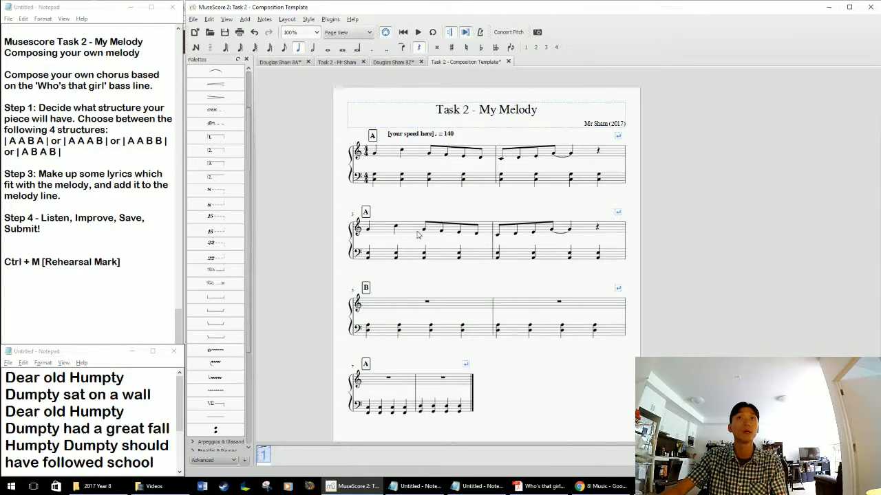
# Add lyrics from the first treble note of measure 1, entering "Dear old Hump-ty" with one syllable per note.
pyautogui.click(375, 159)
pyautogui.click(375, 158)
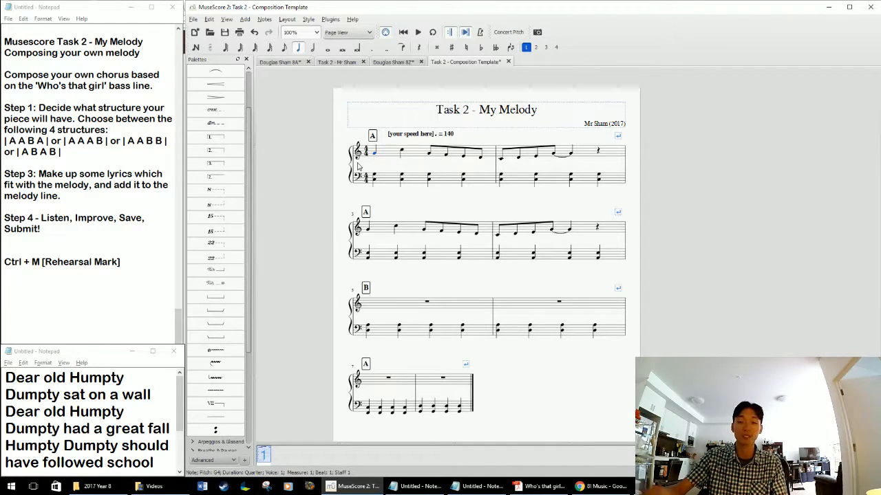
pyautogui.hotkey('ctrl', 'l')
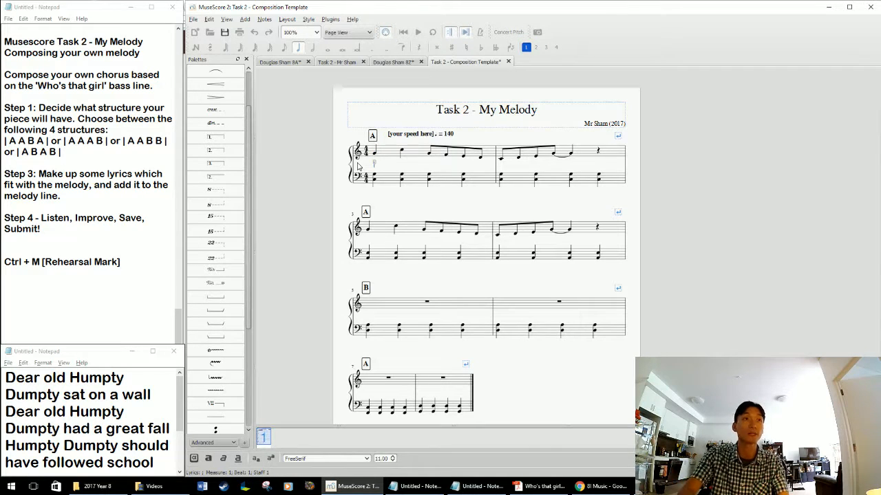
pyautogui.write('Dear old')
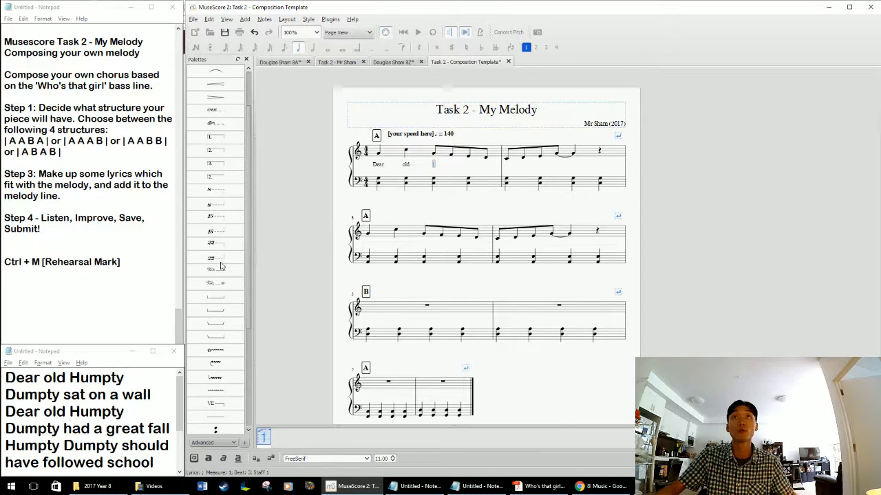
pyautogui.write('Hump ')
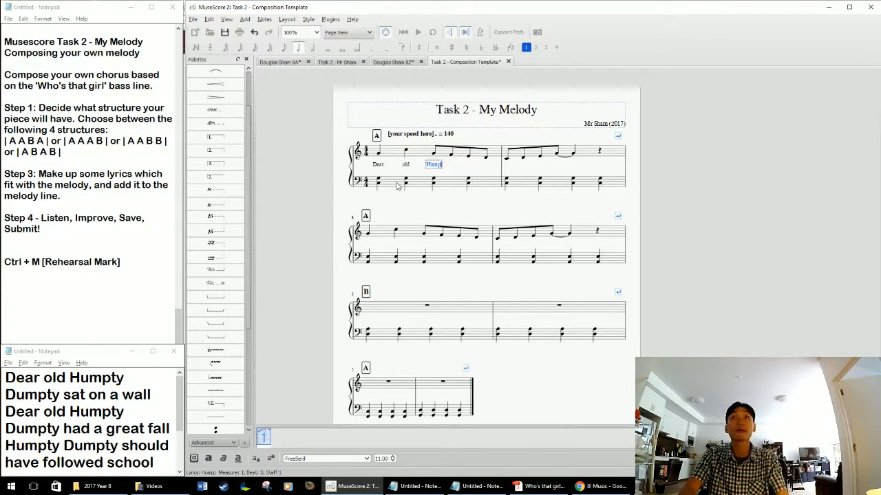
pyautogui.write('- ')
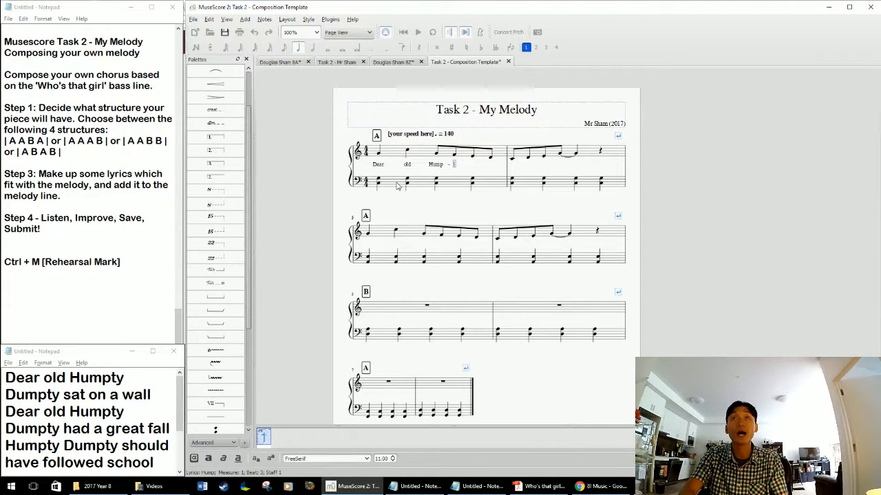
pyautogui.write('ty')
pyautogui.press('space')
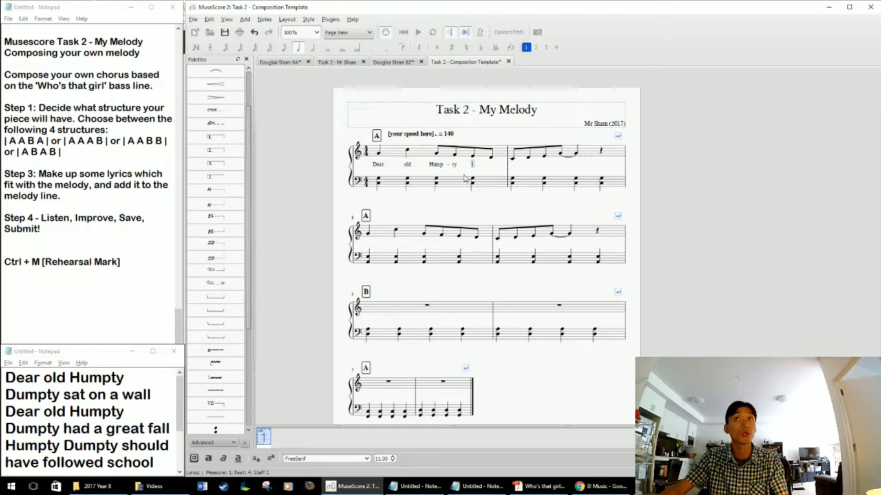
# Continue the first phrase's lyrics with "Dump-ty sat on a wall", one syllable per note through measure 2.
pyautogui.write('Dump')
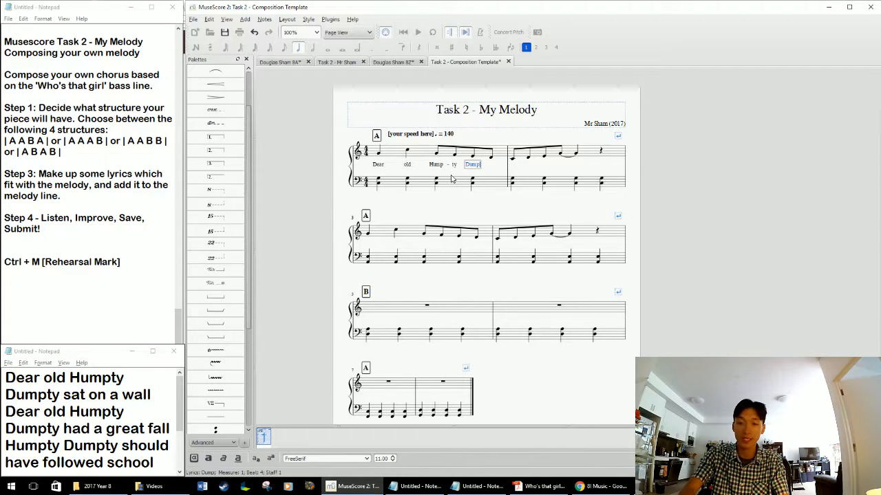
pyautogui.write(' - t')
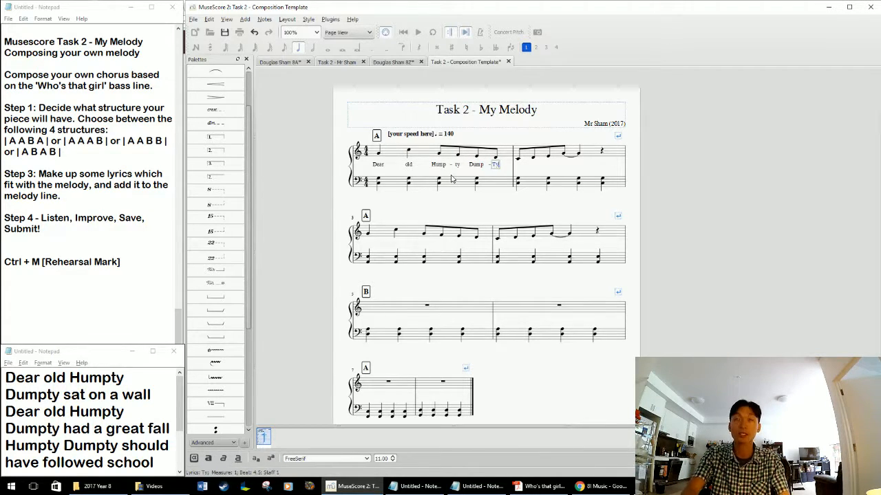
pyautogui.write('y')
pyautogui.press('space')
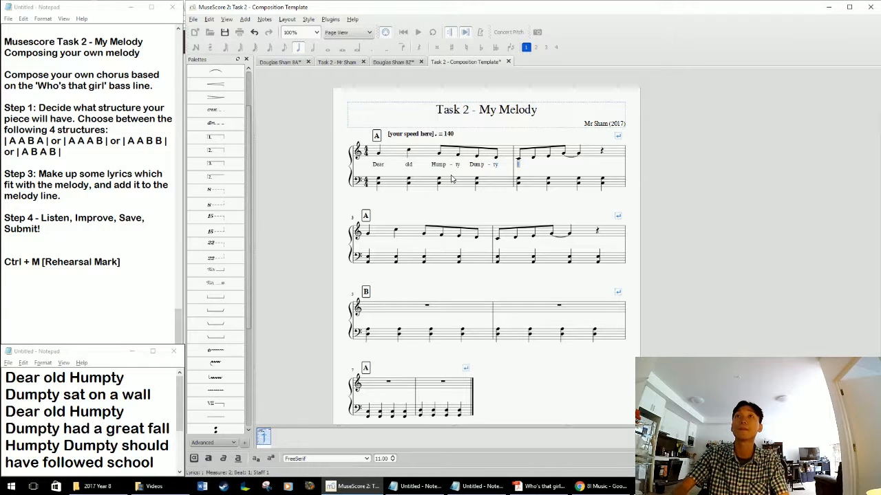
pyautogui.write('sat on a wall')
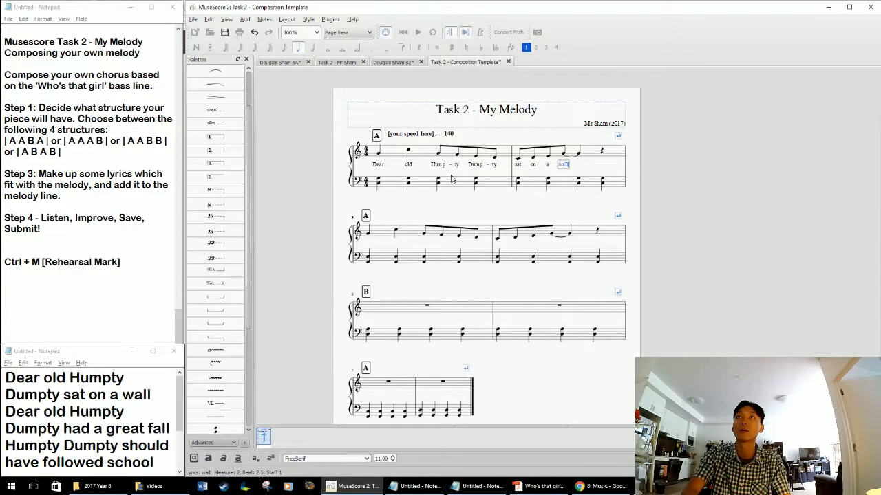
pyautogui.press('space')
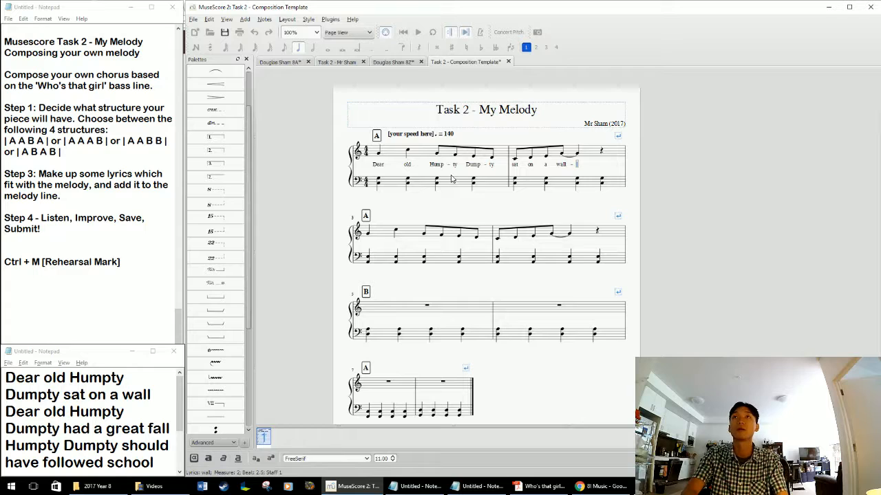
# Enter the lyrics "Dear old Hump-ty Dump-ty had a great fall" under the melody in measures 3 and 4.
pyautogui.write('Dear old Hum')
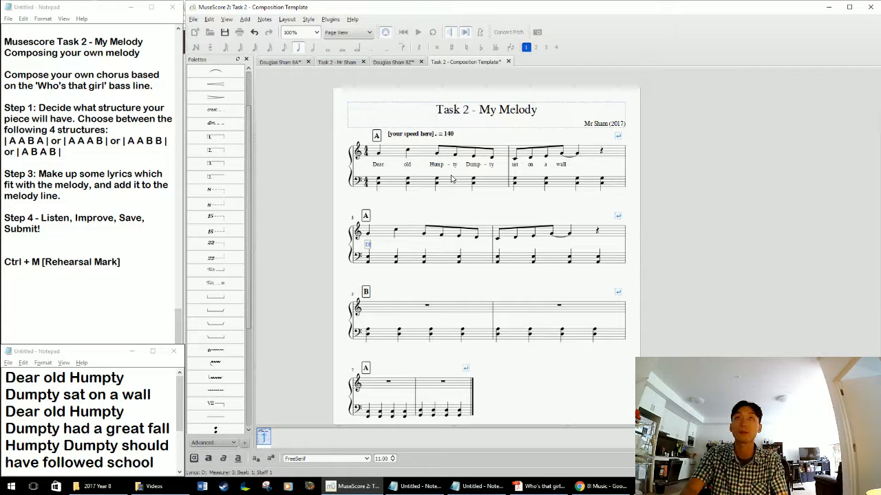
pyautogui.write('p - ')
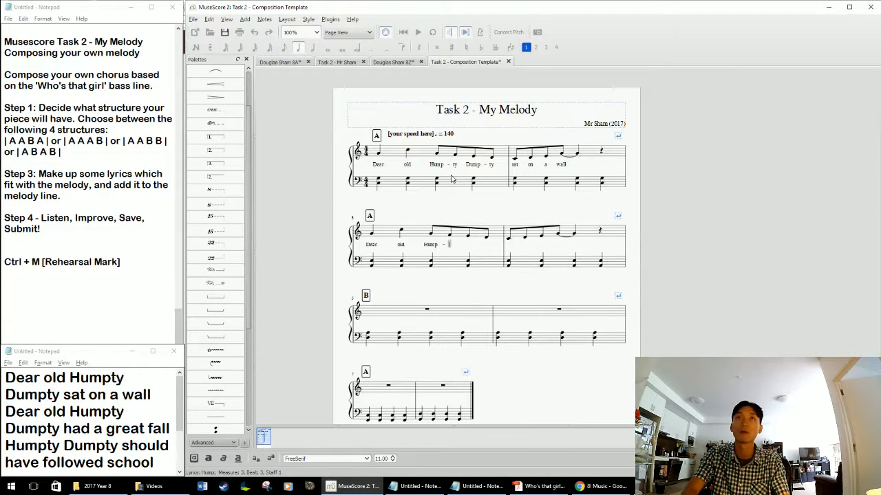
pyautogui.write('ty Dump')
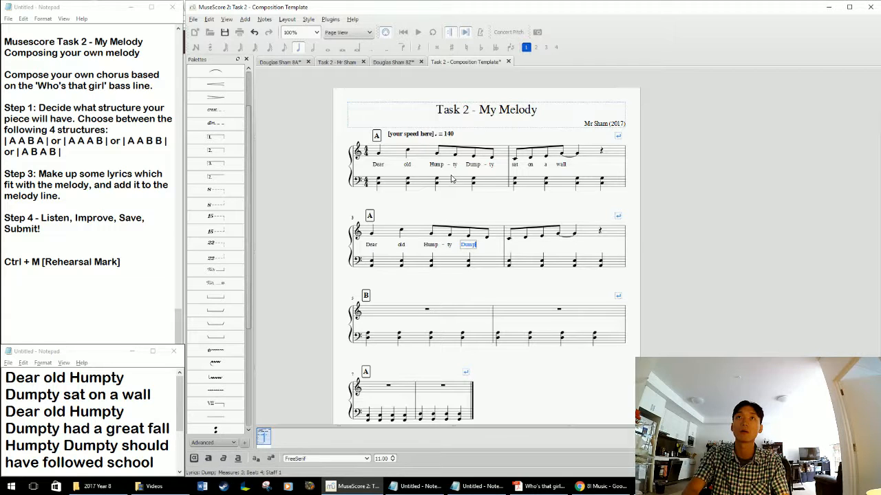
pyautogui.write(' - ty had a great fall -')
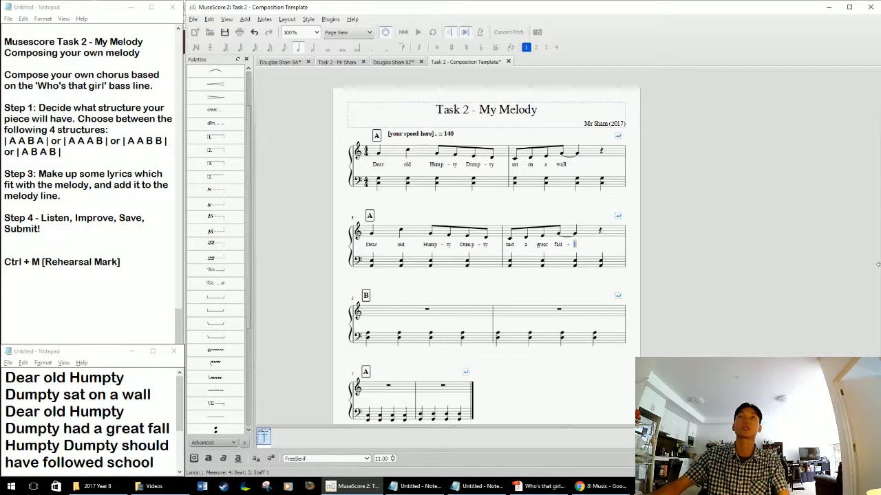
pyautogui.click(506, 286)
pyautogui.moveTo(500, 286); pyautogui.dragTo(507, 280)
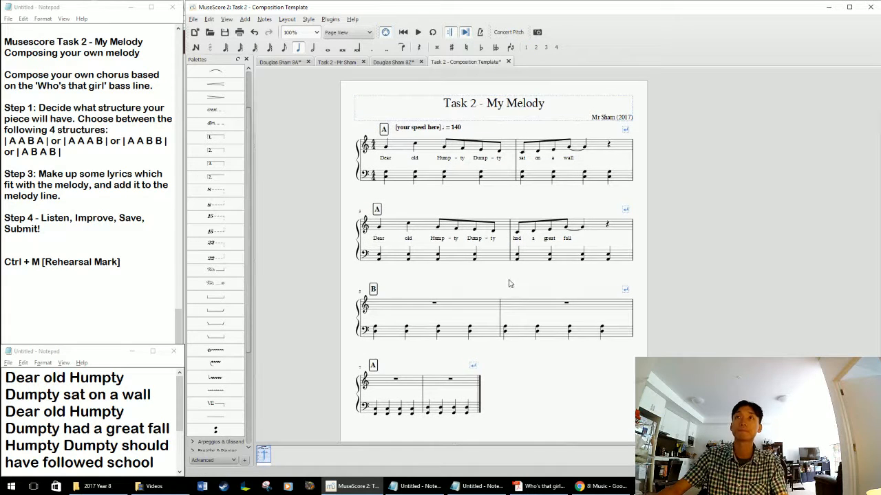
# Start the B phrase with two eighth-note C5s on beat 1 of the treble staff in measure 5.
pyautogui.click(415, 315)
pyautogui.scroll(-2, 413, 295)
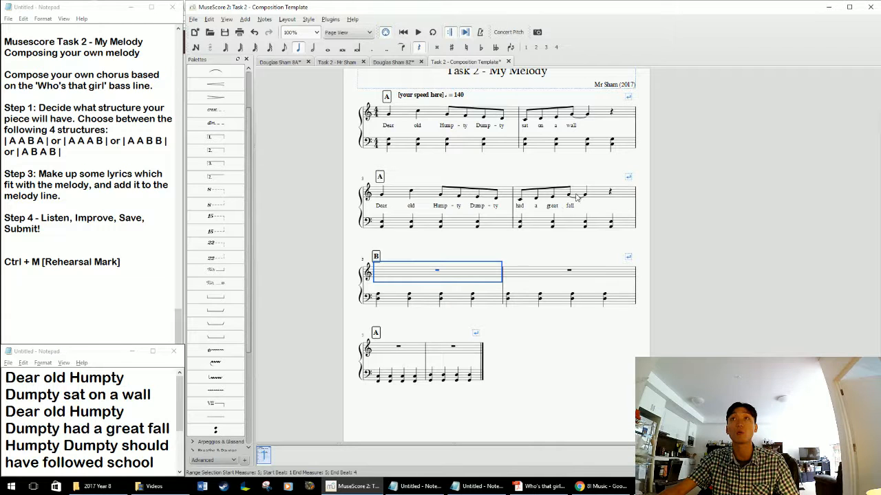
pyautogui.click(413, 259)
pyautogui.click(393, 276)
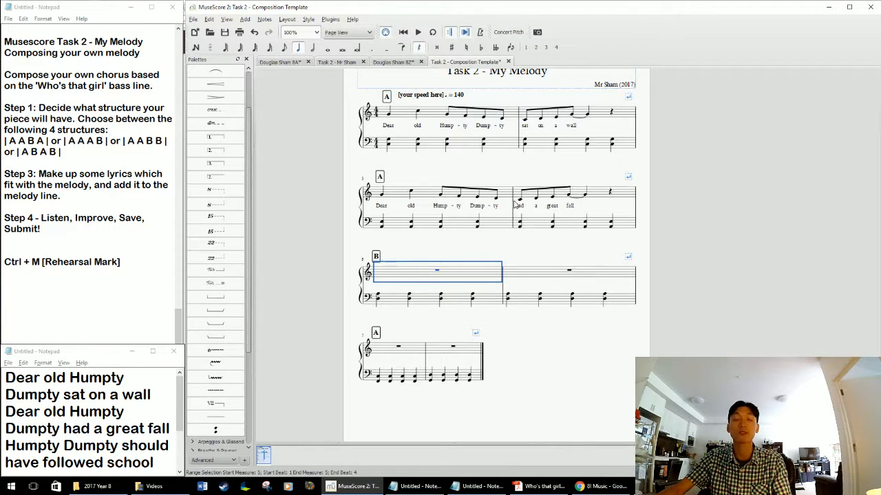
pyautogui.press('n')
pyautogui.click(283, 47)
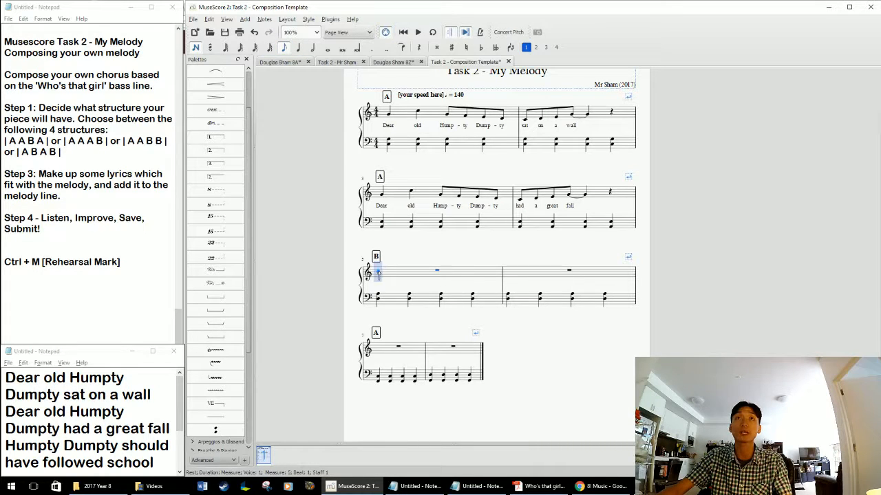
pyautogui.press('c')
pyautogui.press('c')
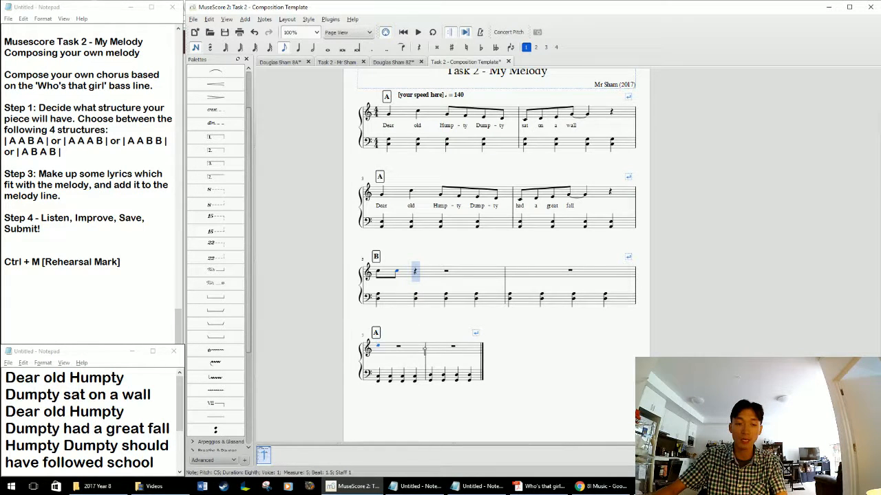
# Complete measure 5 of the melody with six eighth notes: A4, A4, F4, F4, D4 and D4.
pyautogui.press('a')
pyautogui.press('a')
pyautogui.press('g')
pyautogui.press('f')
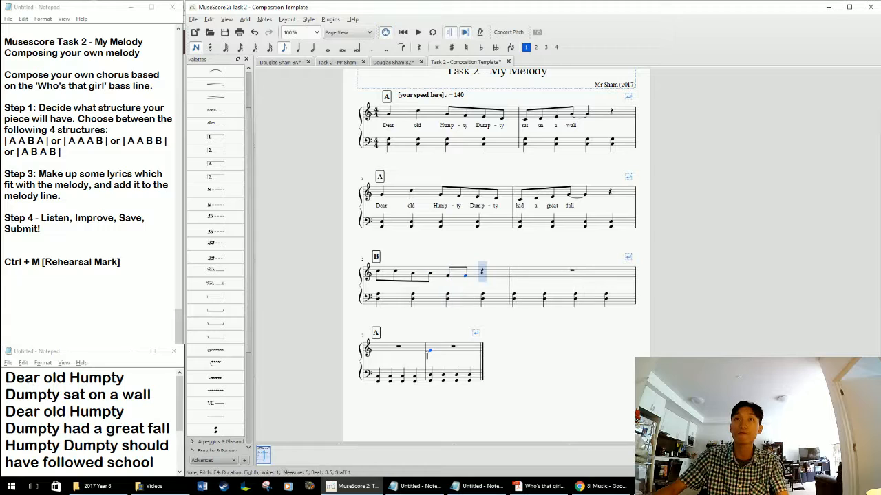
pyautogui.press('e')
pyautogui.press('d')
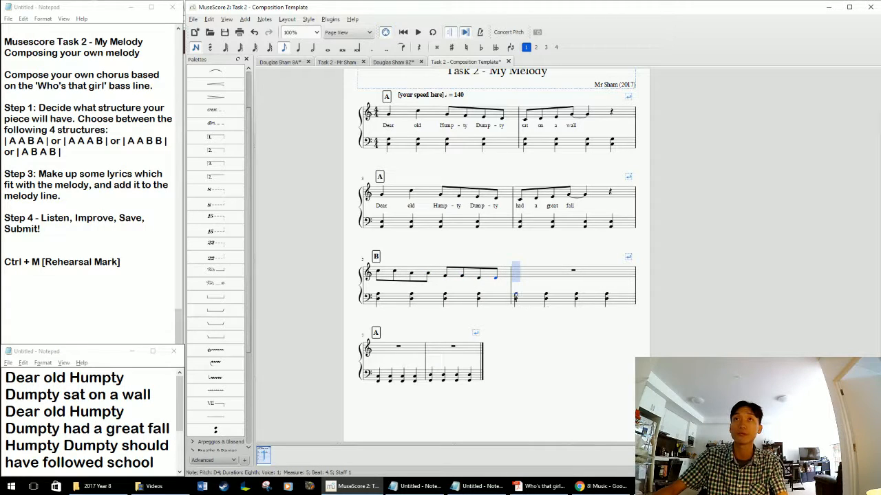
# Enter eighth notes A4, G4, A4, G4 in measure 6, tying the last one to a quarter-note G4 on beat 3.
pyautogui.press('a')
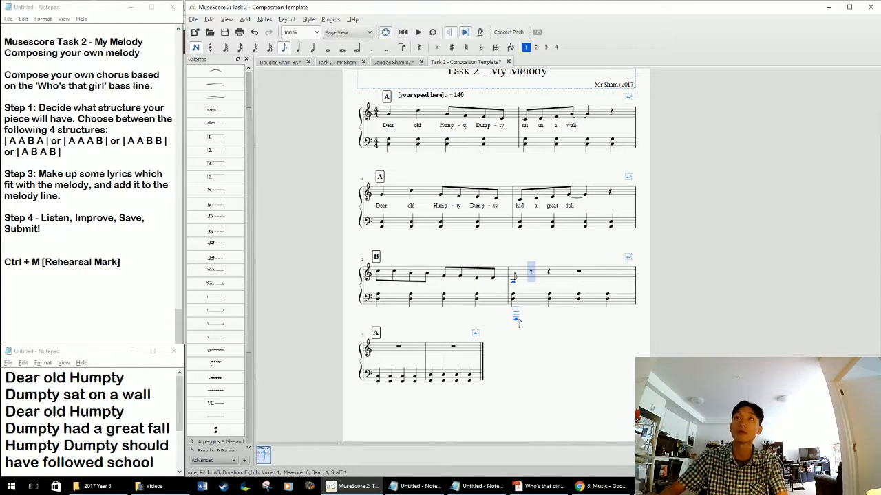
pyautogui.press('a')
pyautogui.press('a')
pyautogui.press('g')
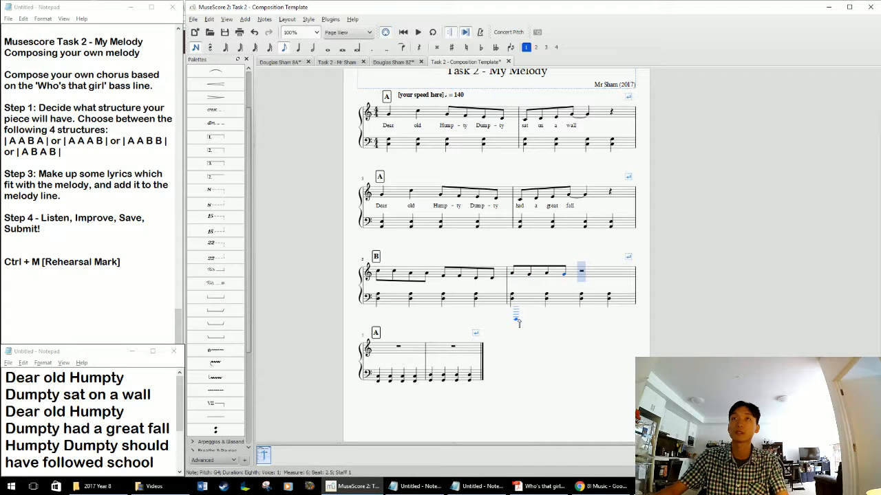
pyautogui.press('+')
pyautogui.press('Escape')
pyautogui.click(580, 279)
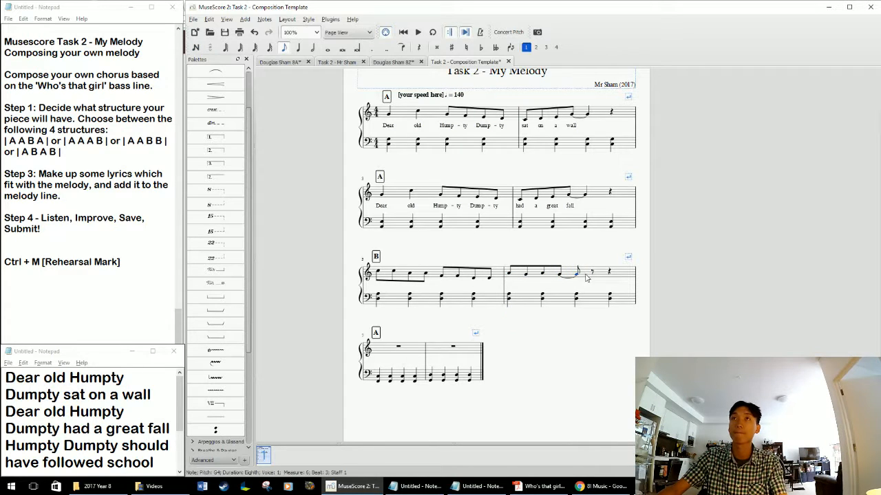
pyautogui.click(298, 47)
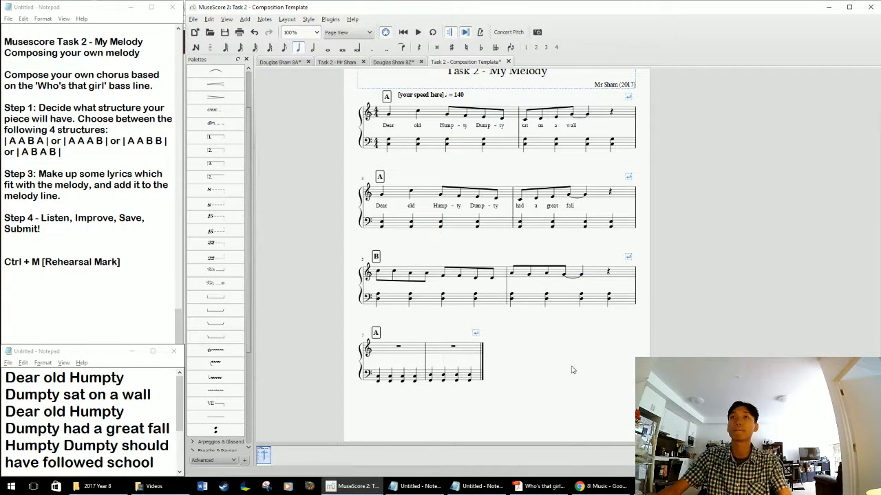
# Switch to the lyrics in Notepad and highlight "Humpty Dumpty should have followed school rules".
pyautogui.click(378, 273)
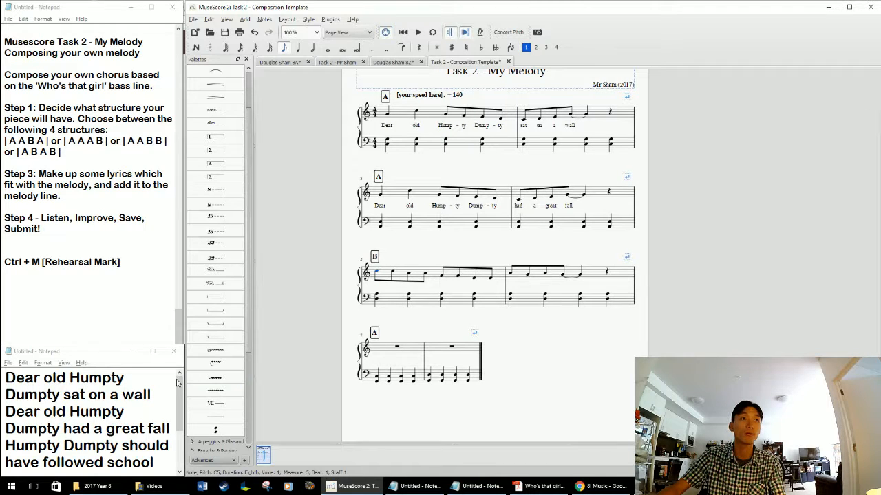
pyautogui.click(105, 403)
pyautogui.scroll(-2, 105, 402)
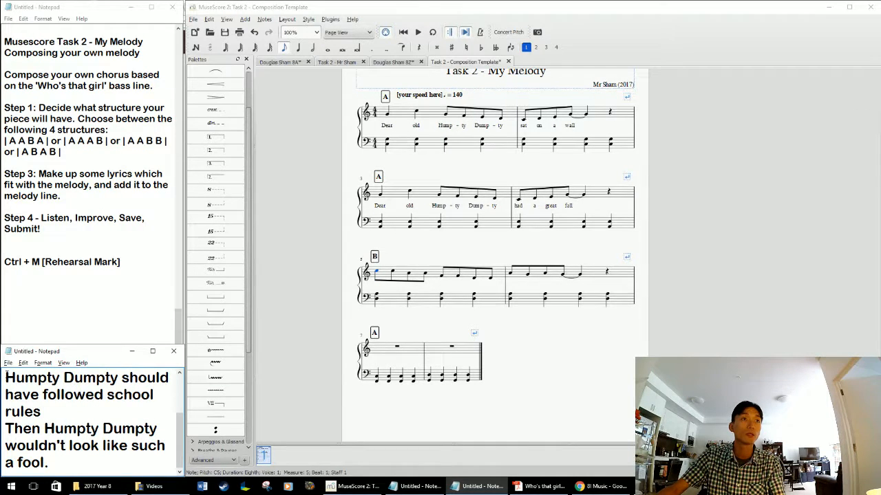
pyautogui.moveTo(5, 378); pyautogui.dragTo(73, 406)
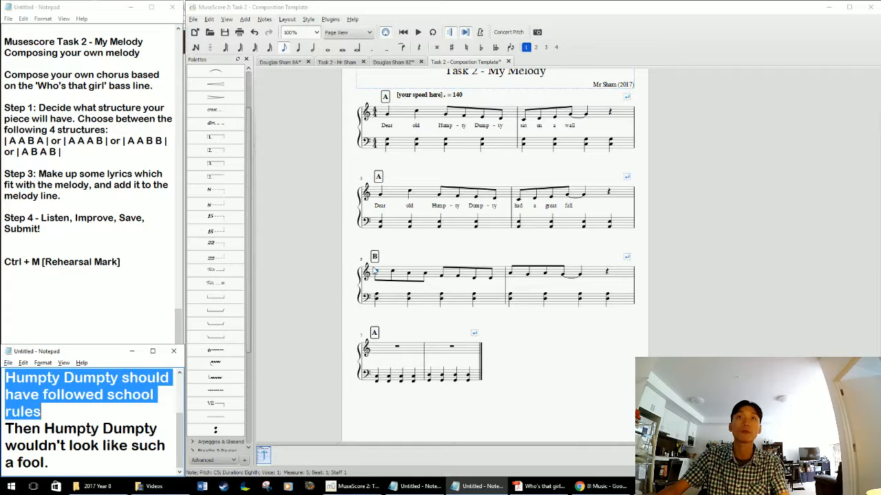
# Change the eighth-note pairs on beats 3 and 4 of measure 5 in the melody to single quarter notes.
pyautogui.click(441, 277)
pyautogui.click(298, 48)
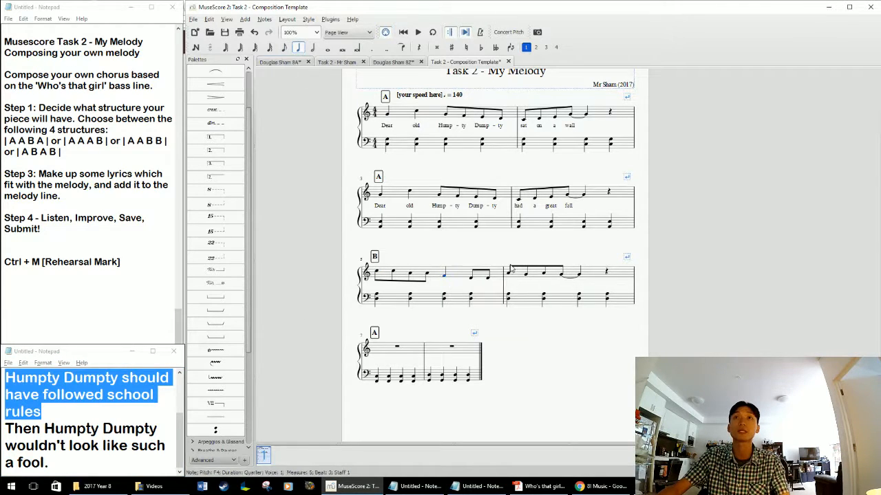
pyautogui.click(471, 278)
pyautogui.click(298, 48)
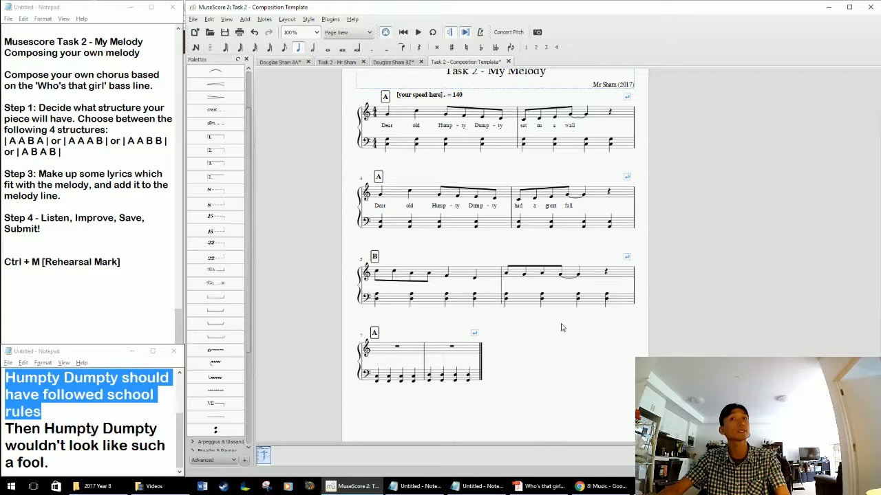
# Copy the melody and lyrics of measures 3 and 4 into measures 7 and 8 of the treble staff.
pyautogui.moveTo(587, 350); pyautogui.dragTo(595, 344)
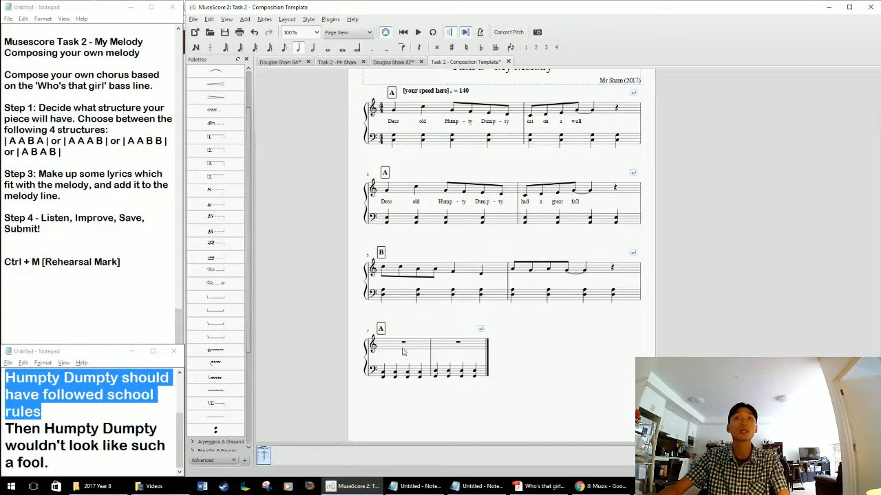
pyautogui.click(408, 192)
pyautogui.keyDown('shift'); pyautogui.click(611, 194); pyautogui.keyUp('shift')
pyautogui.click(421, 344)
pyautogui.hotkey('ctrl', 'v')
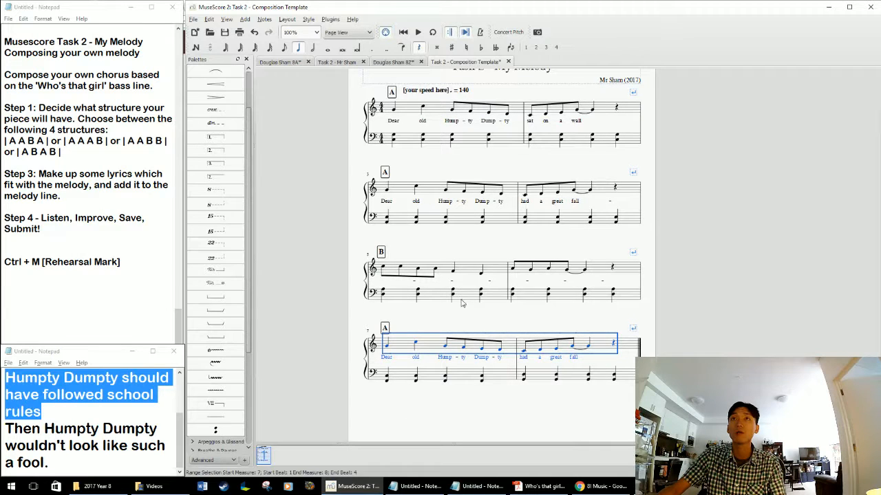
pyautogui.click(387, 357)
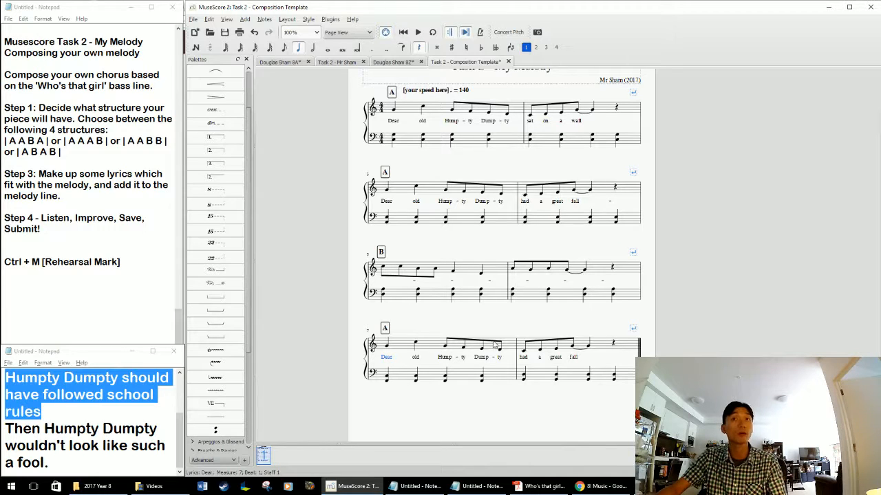
pyautogui.click(124, 422)
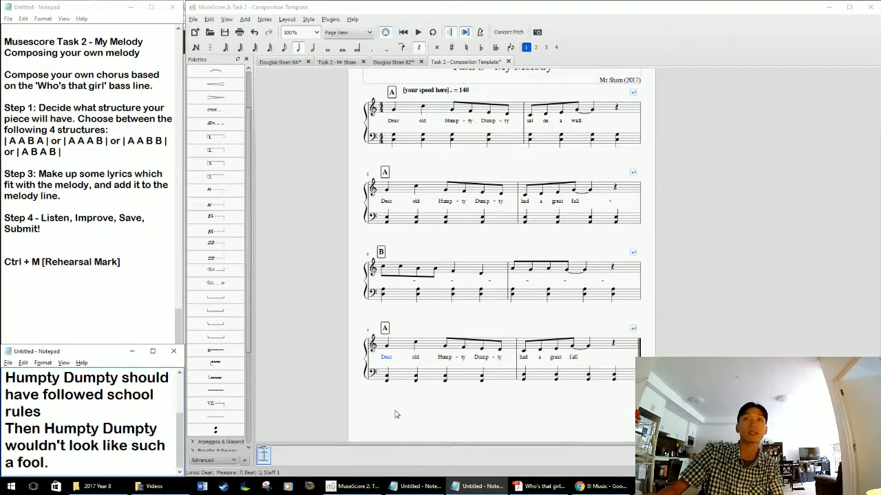
pyautogui.moveTo(419, 412); pyautogui.dragTo(412, 406)
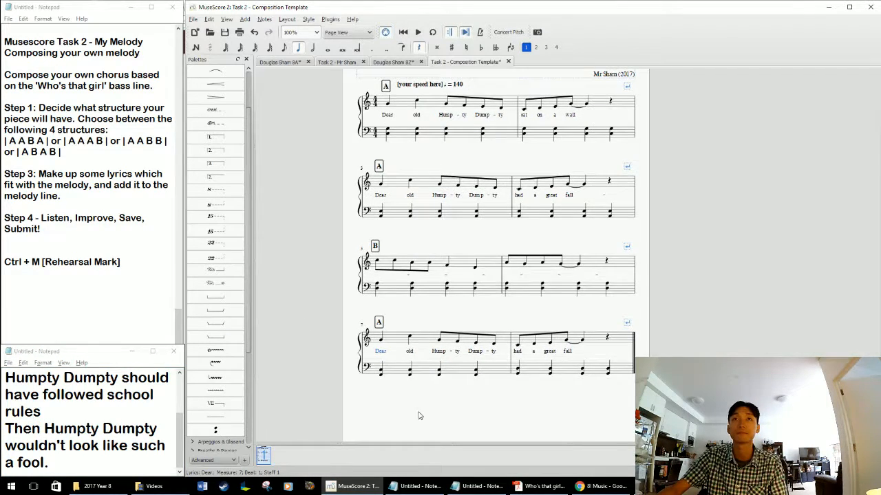
pyautogui.click(374, 343)
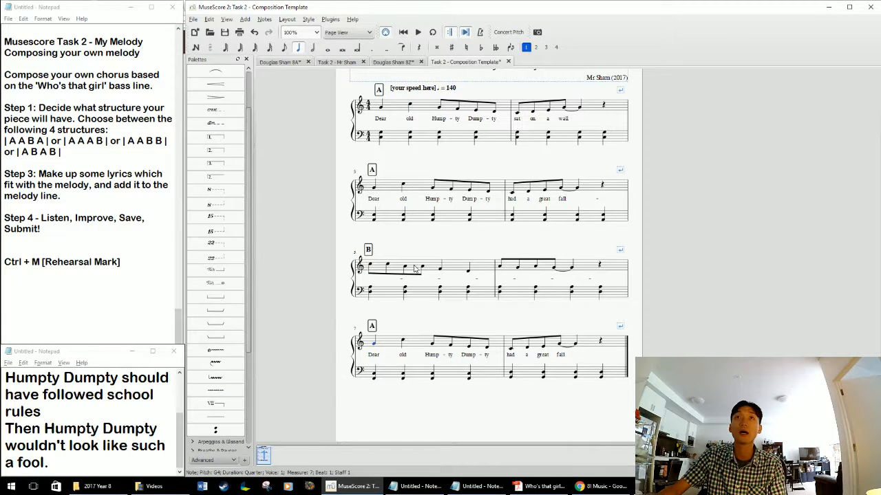
# Replace the quarter rest on beat 4 of measure 6 with an eighth rest followed by an eighth-note G4.
pyautogui.click(600, 265)
pyautogui.click(283, 47)
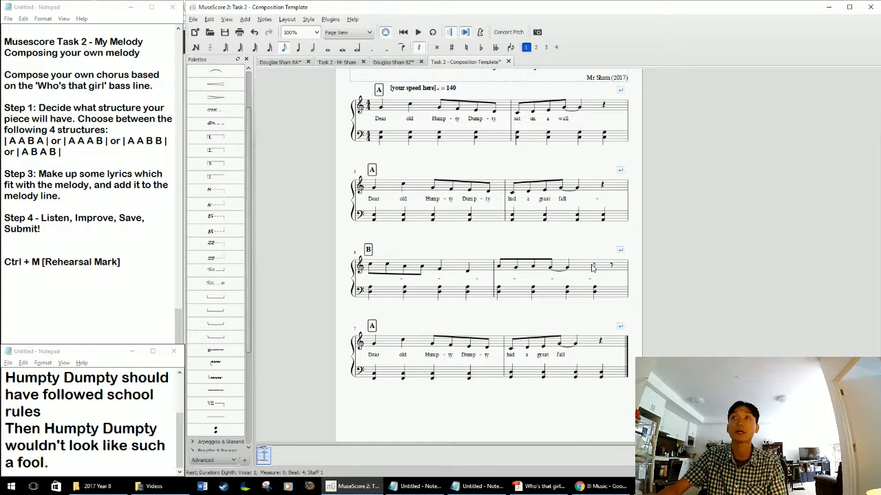
pyautogui.click(612, 266)
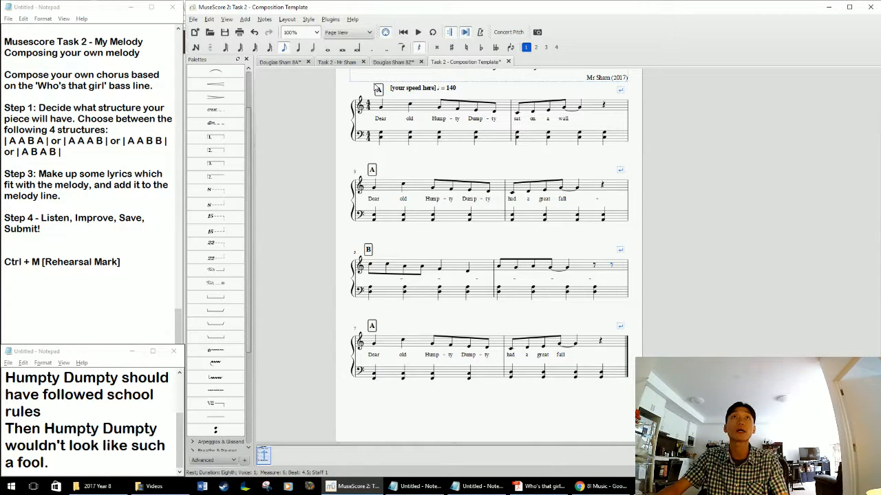
pyautogui.press('n')
pyautogui.press('g')
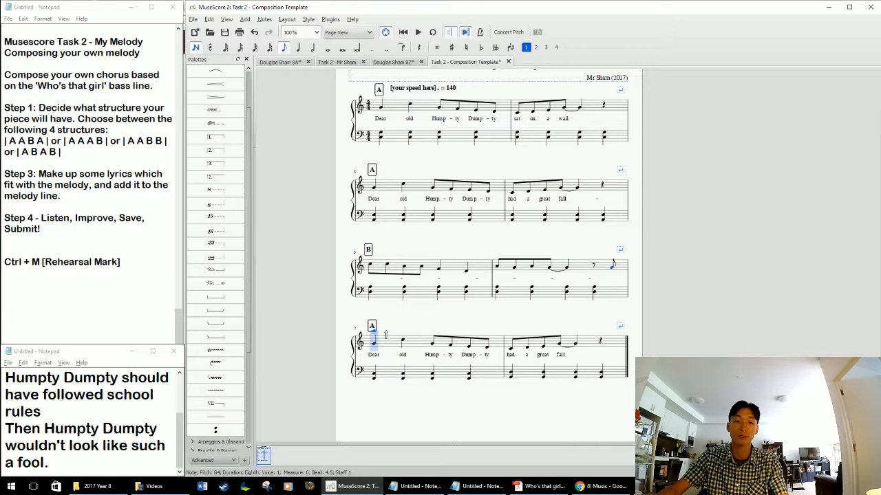
# Overwrite the melody in measure 7 with eighth notes C5, C5, G4, G4, E4, E4, C4 and C4.
pyautogui.press('c')
pyautogui.press('c')
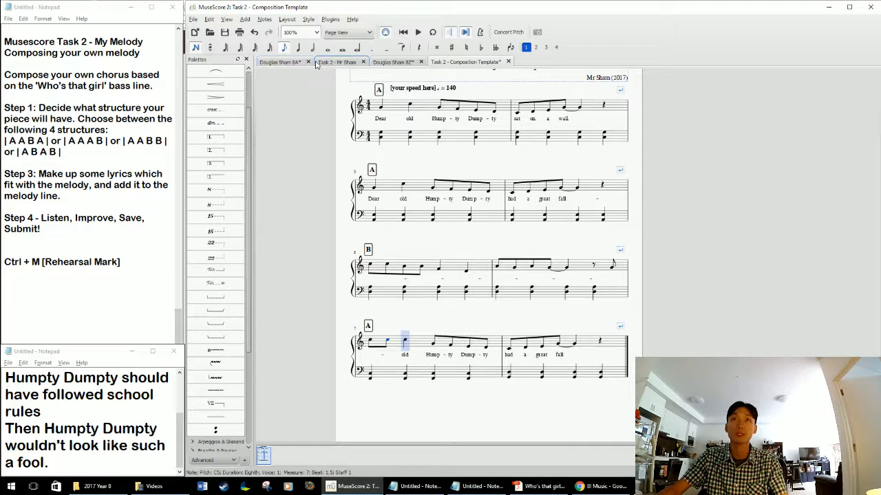
pyautogui.press('g')
pyautogui.press('g')
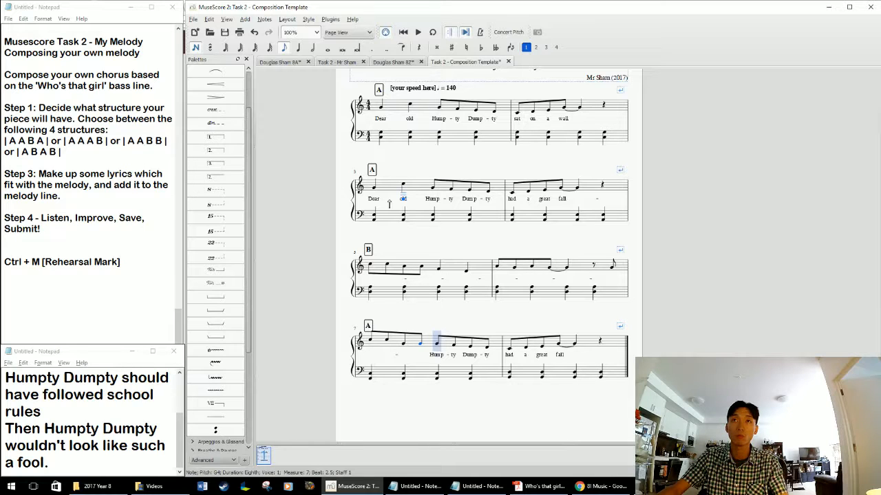
pyautogui.press('e')
pyautogui.press('e')
pyautogui.press('c')
pyautogui.press('c')
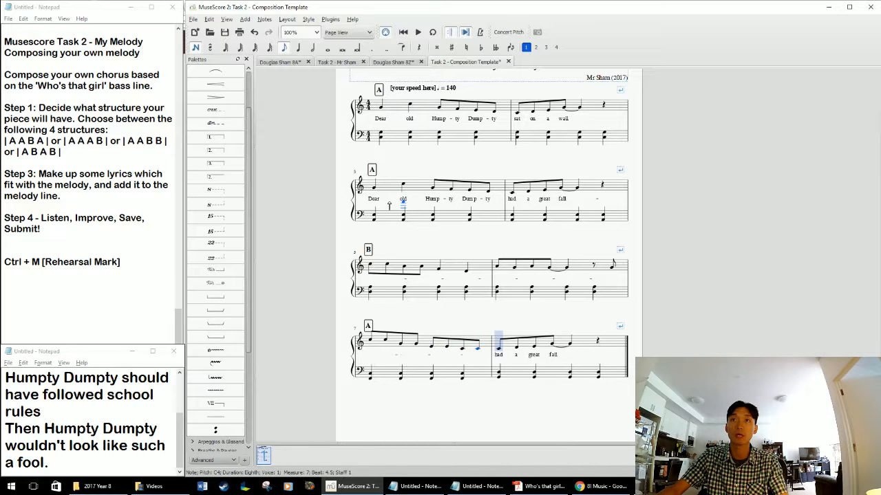
# Overwrite the first two beats of measure 8 in the melody with eighth notes F4, E4, D4 and C4.
pyautogui.press('g')
pyautogui.hotkey('ctrl', 'Up')
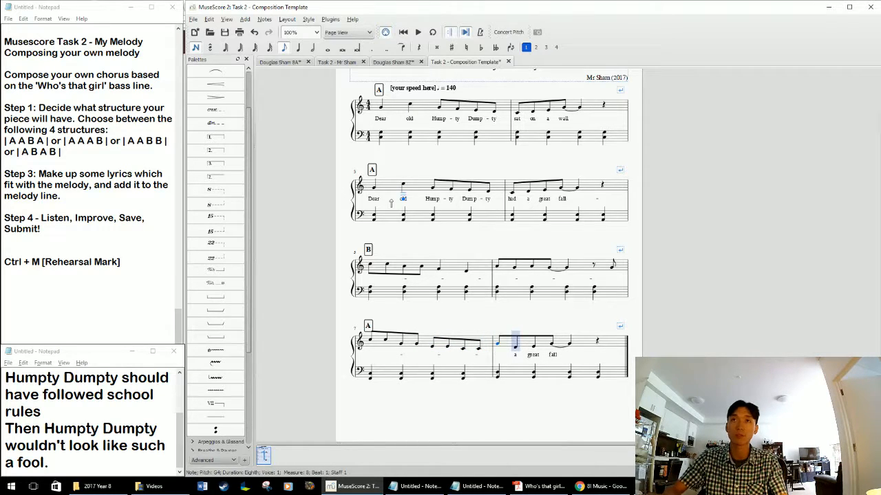
pyautogui.press('Down')
pyautogui.press('Down')
pyautogui.press('e')
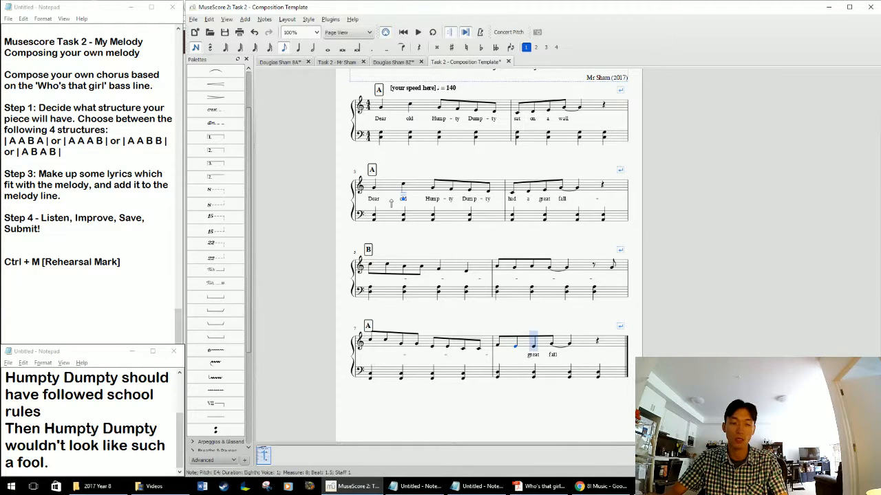
pyautogui.press('d')
pyautogui.press('c')
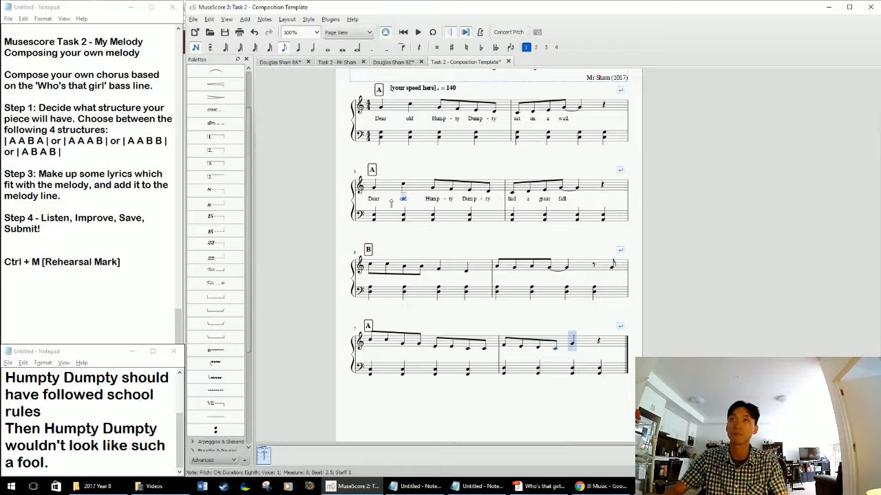
# Tie the last eighth-note C4 in measure 8 to beat 3 and lower the quarter-note G4 there to C4.
pyautogui.press('+')
pyautogui.press('Escape')
pyautogui.click(572, 344)
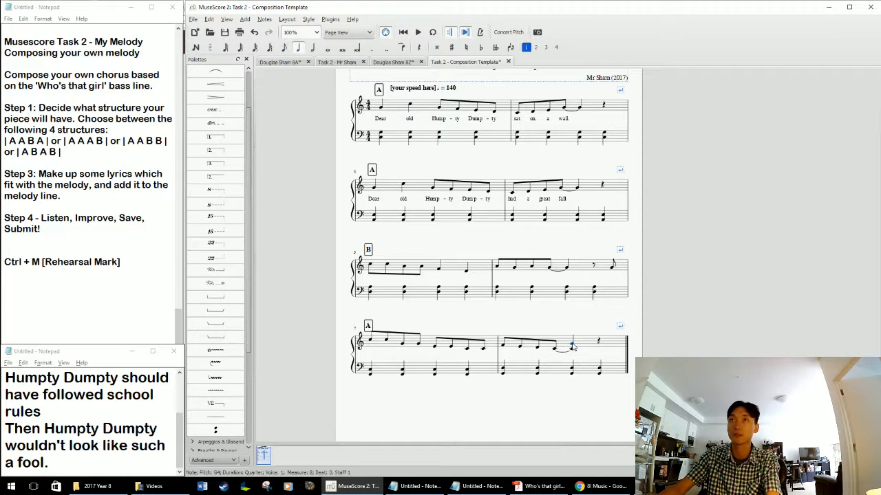
pyautogui.moveTo(572, 344); pyautogui.dragTo(573, 354)
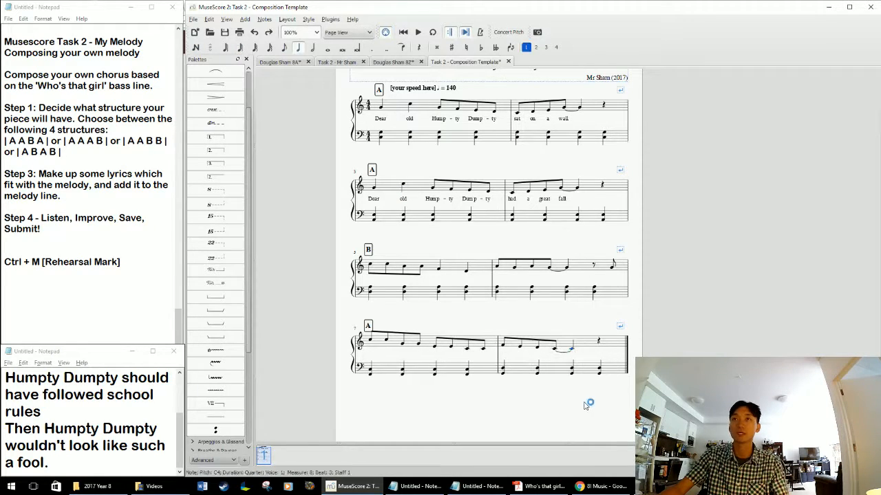
pyautogui.press('Escape')
# Add the lyrics "Hump-ty Dump-ty should have fol-lowed school rules -" under measures 5 and 6, one syllable per note.
pyautogui.click(370, 265)
pyautogui.hotkey('ctrl', 'l')
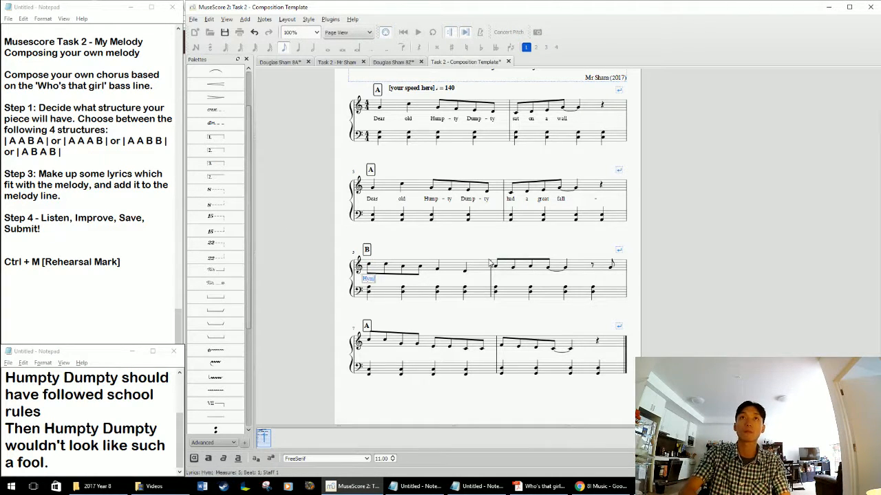
pyautogui.write('Hump -')
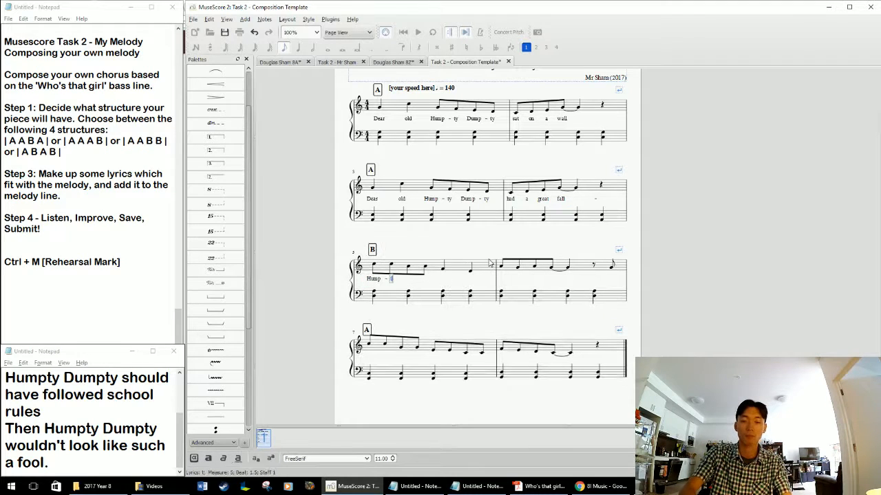
pyautogui.write(' ty Dump - ty ')
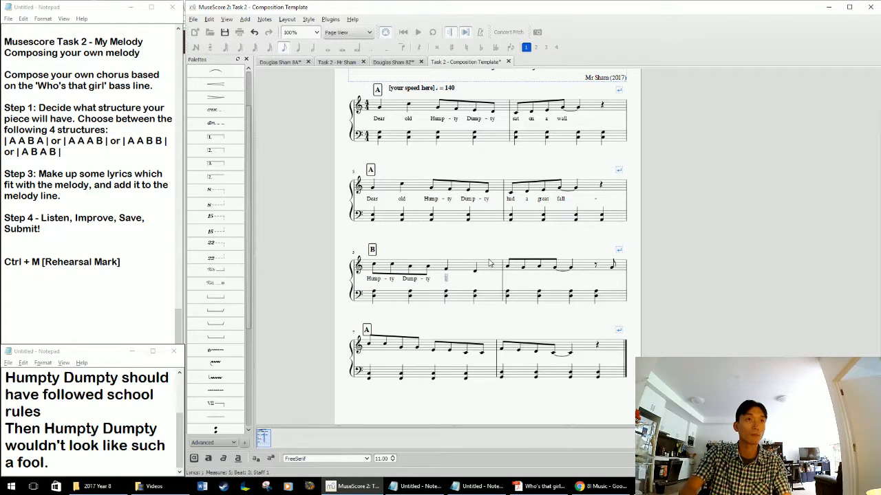
pyautogui.write('should have fol ')
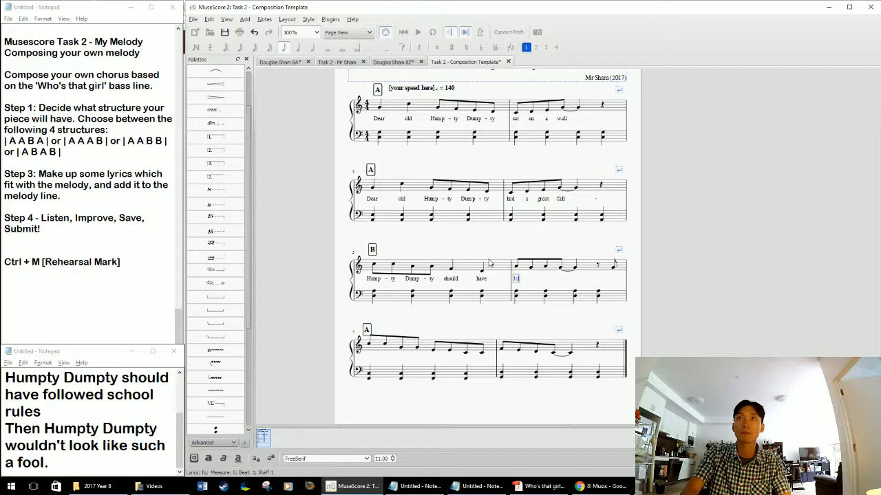
pyautogui.write('- lowed ')
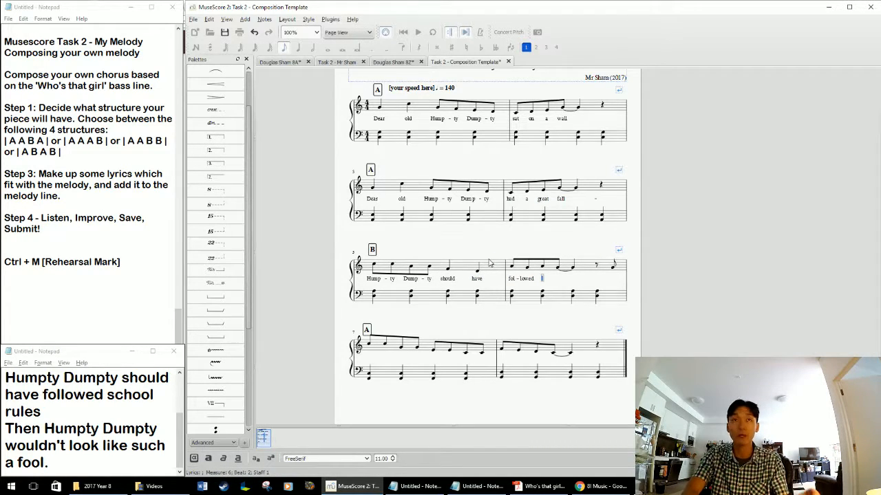
pyautogui.write('school ')
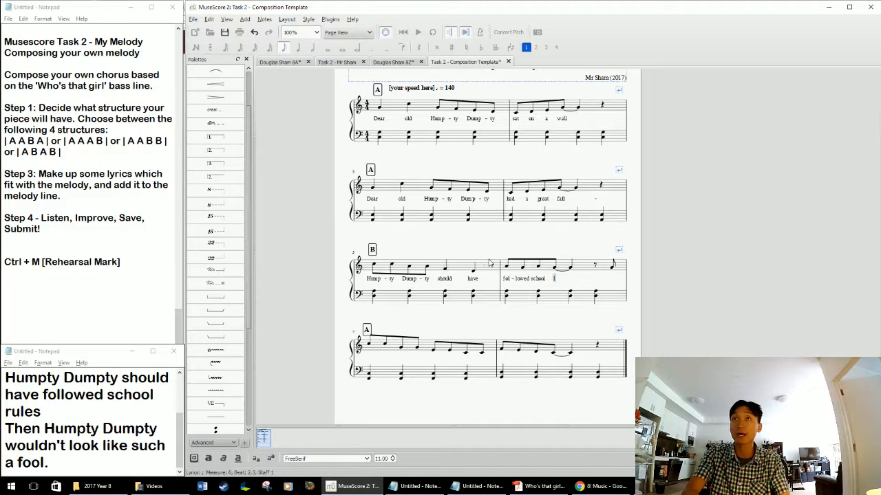
pyautogui.write('rules -')
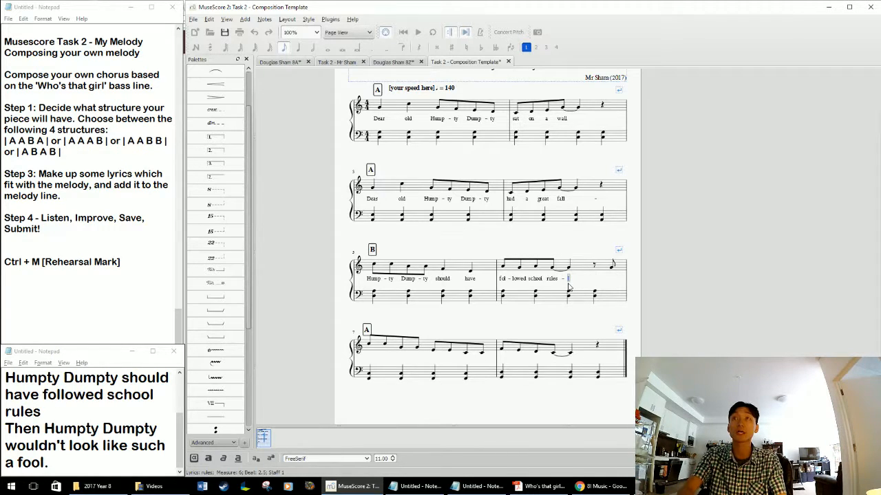
# Add the lyrics "Then" under the last eighth note of measure 6 and "Hump-ty Dump-ty" under the first four notes of measure 7.
pyautogui.press('space')
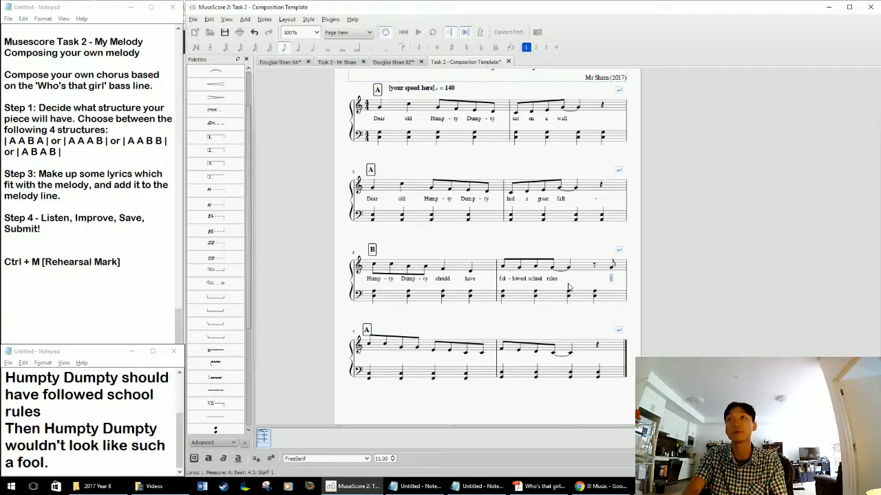
pyautogui.write('Then')
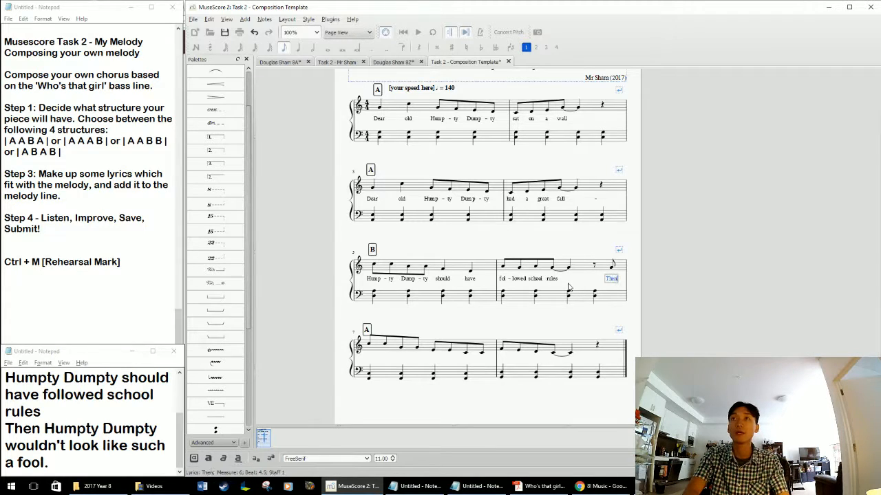
pyautogui.press('space')
pyautogui.write('H')
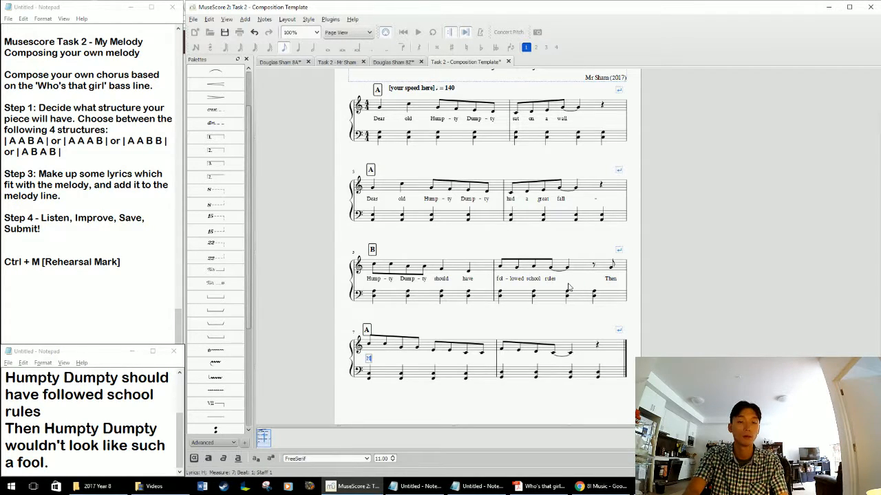
pyautogui.write('ump-')
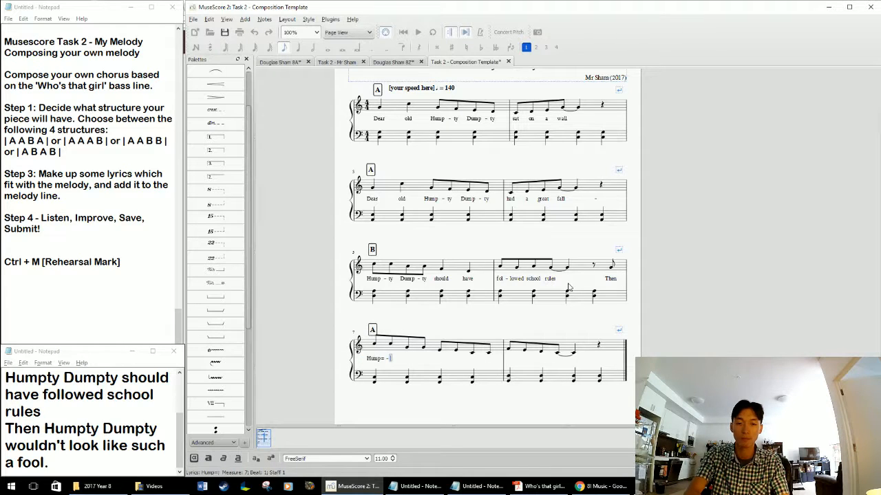
pyautogui.press('BackSpace')
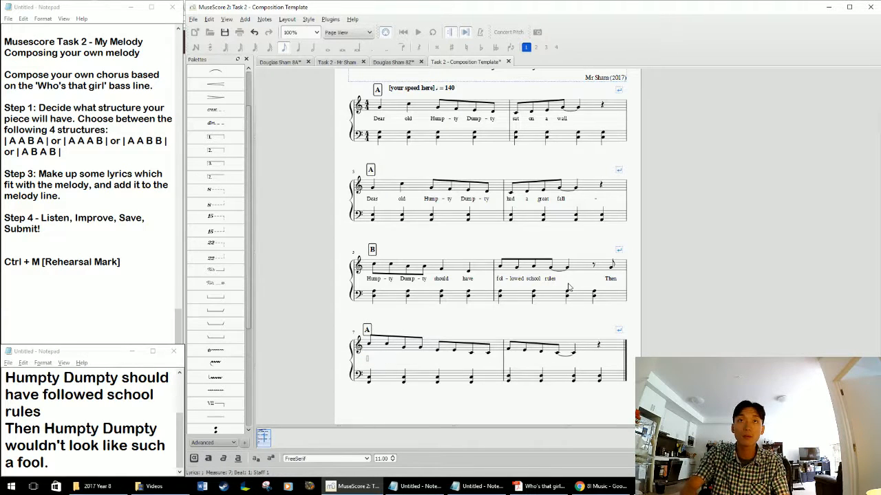
pyautogui.write('-ty d')
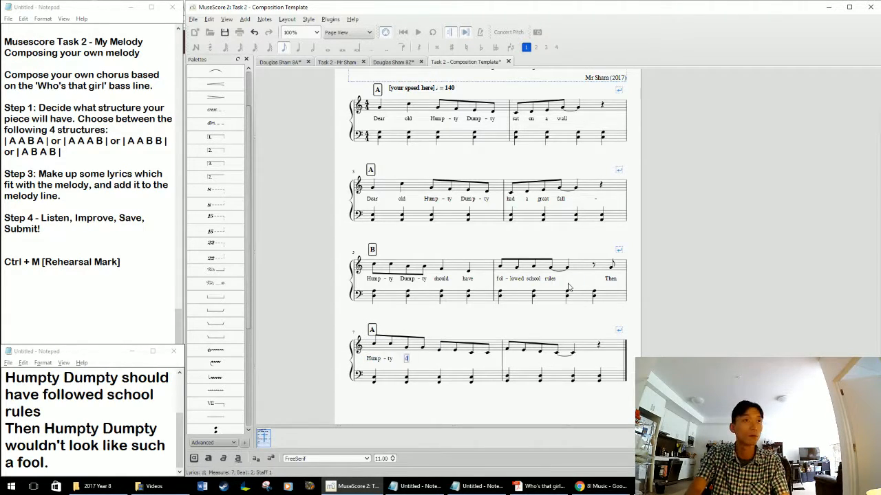
pyautogui.write('ump-ty')
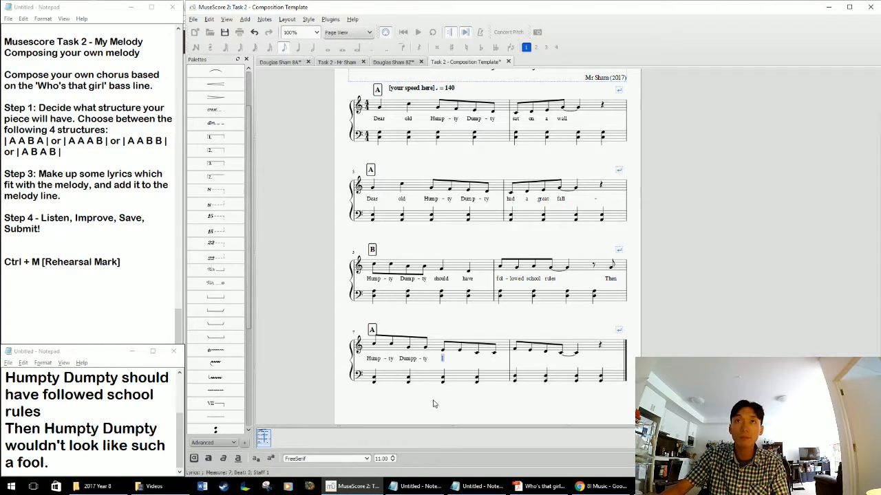
# Correct the misspelled third syllable in measure 7's lyrics to "Dump".
pyautogui.doubleClick(411, 359)
pyautogui.press('BackSpace')
pyautogui.press('Right')
pyautogui.press('Right')
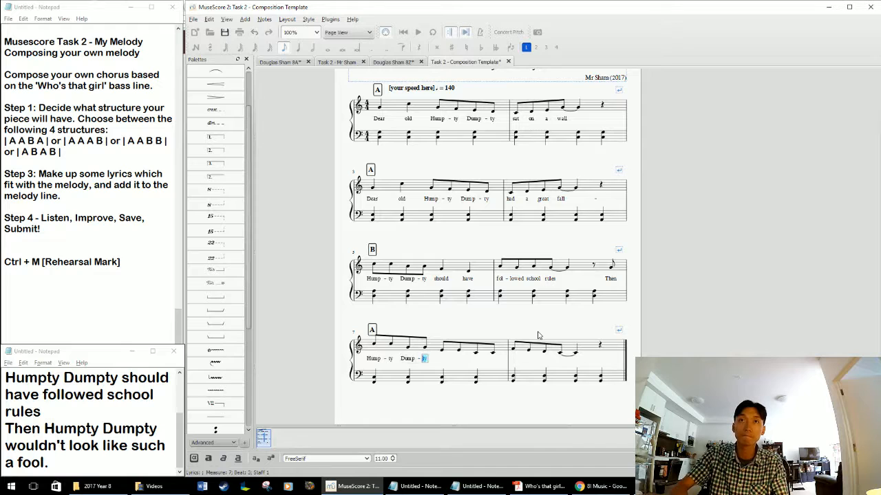
# Continue the lyrics from beat 3 of measure 7 with "would-n't look like such a fool.", leaving "such" across measure 8's first two notes.
pyautogui.press('Right')
pyautogui.press('Right')
pyautogui.write('would - ')
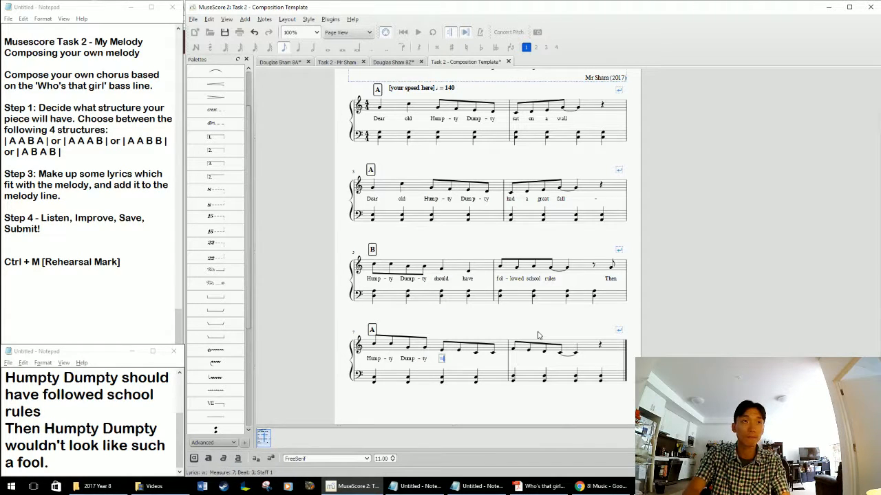
pyautogui.write("n't look ")
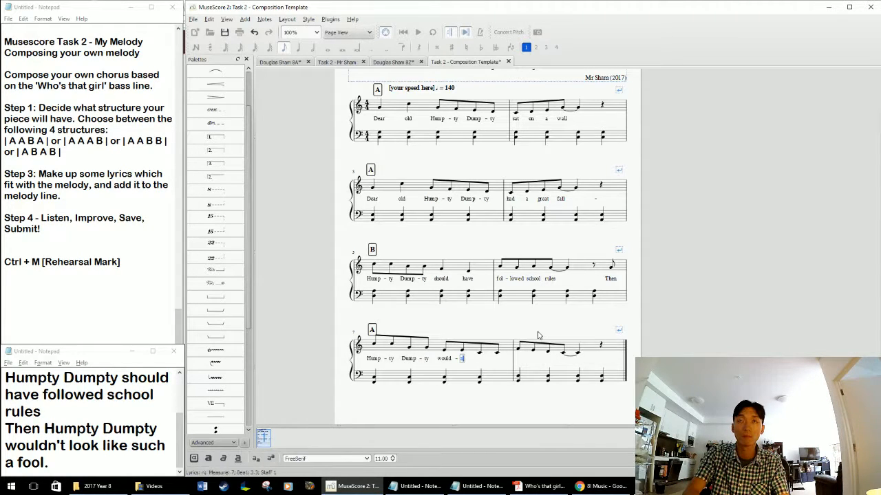
pyautogui.write('like such')
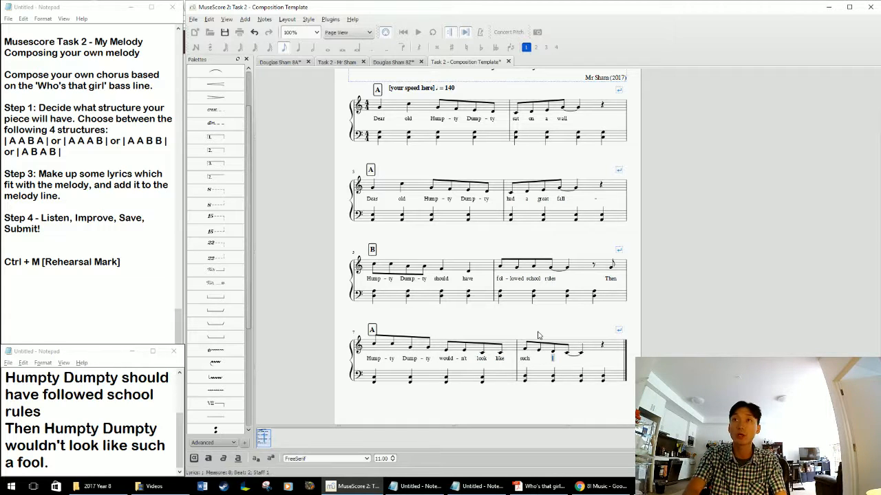
pyautogui.write(' a fool.')
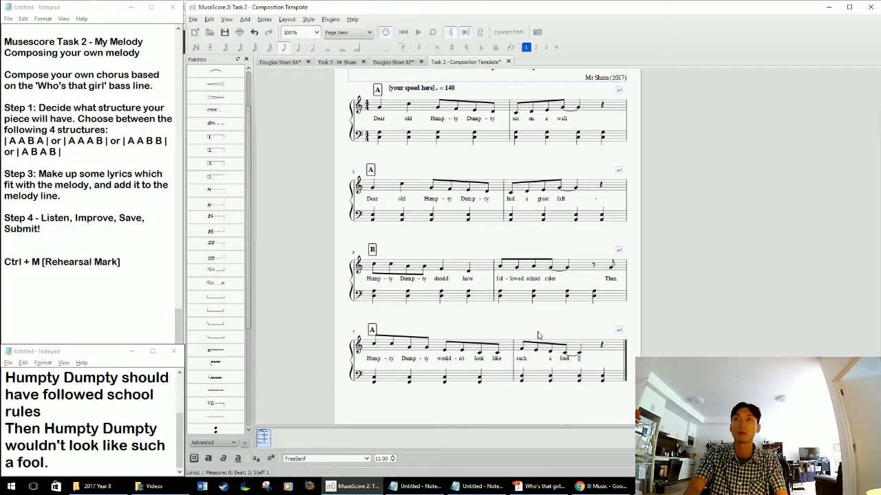
pyautogui.press('Escape')
# Add a slur from the first to the second eighth note of measure 8 in the melody.
pyautogui.click(522, 349)
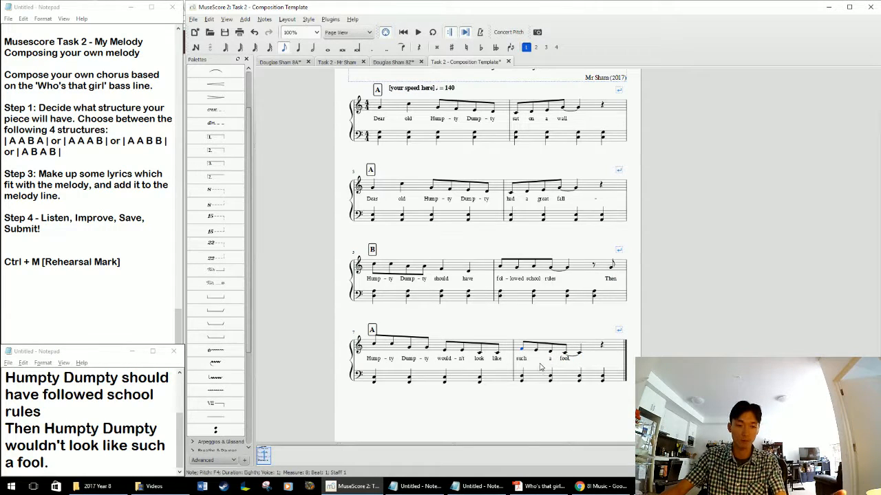
pyautogui.press('s')
pyautogui.press('Escape')
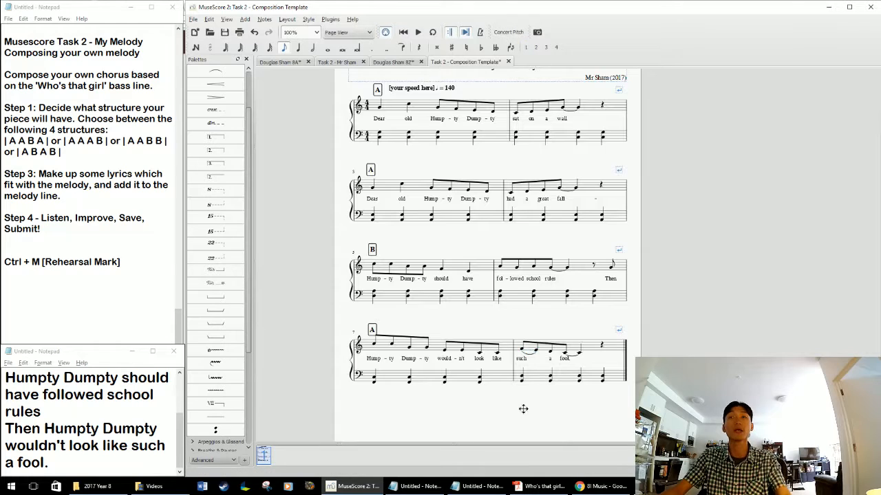
# Play the score briefly from the first melody note in measure 1 and stop the playback.
pyautogui.moveTo(523, 409); pyautogui.dragTo(527, 418)
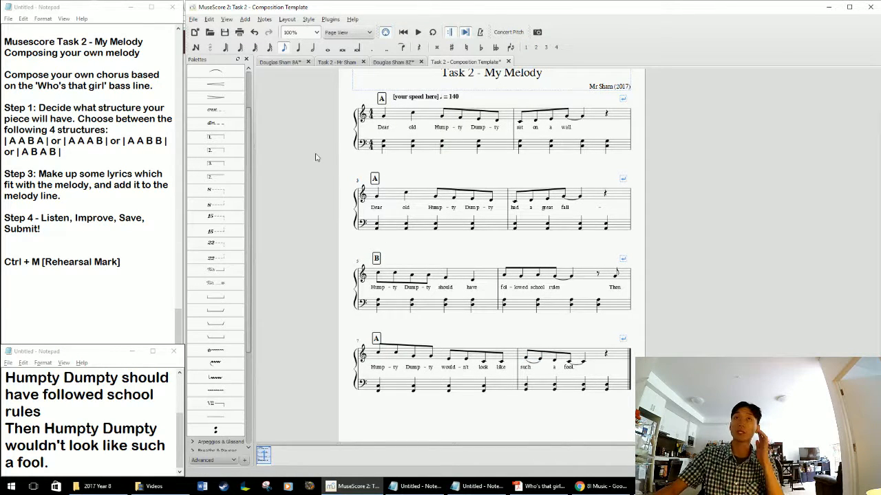
pyautogui.moveTo(372, 159); pyautogui.dragTo(363, 169)
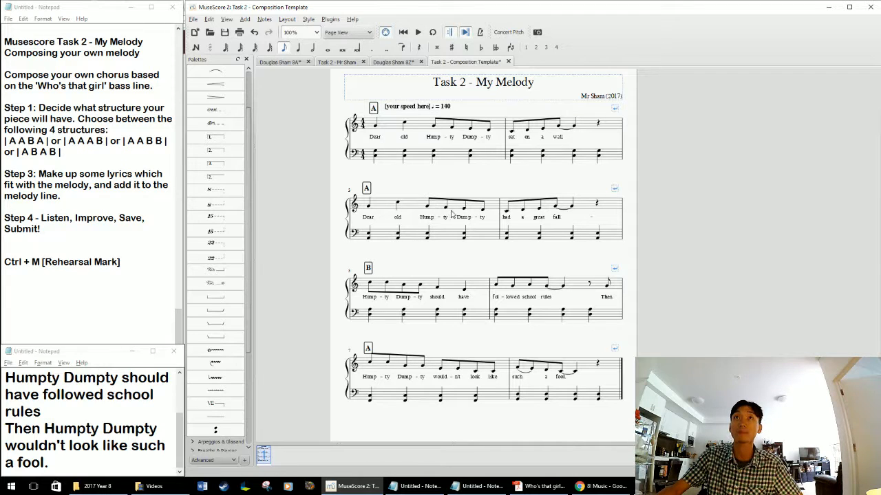
pyautogui.click(377, 128)
pyautogui.press('space')
pyautogui.press('space')
# Set the quarter-note value in the tempo marking above measure 1 to 100.
pyautogui.click(412, 110)
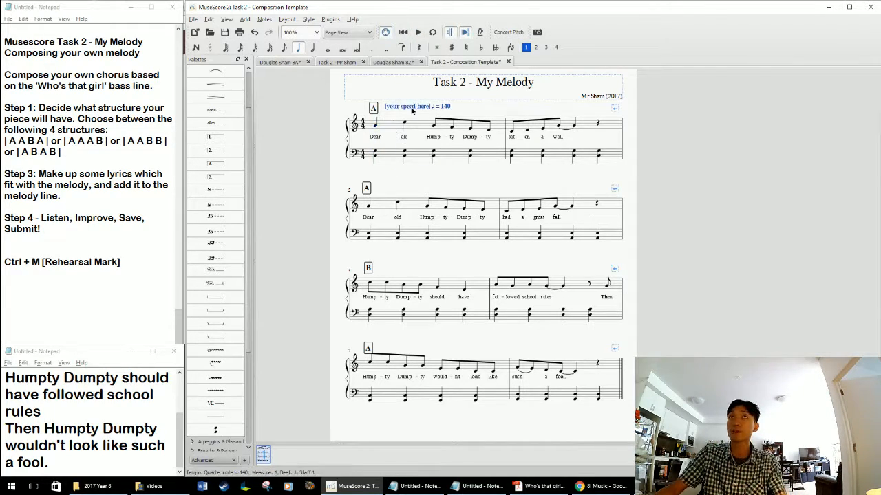
pyautogui.doubleClick(412, 109)
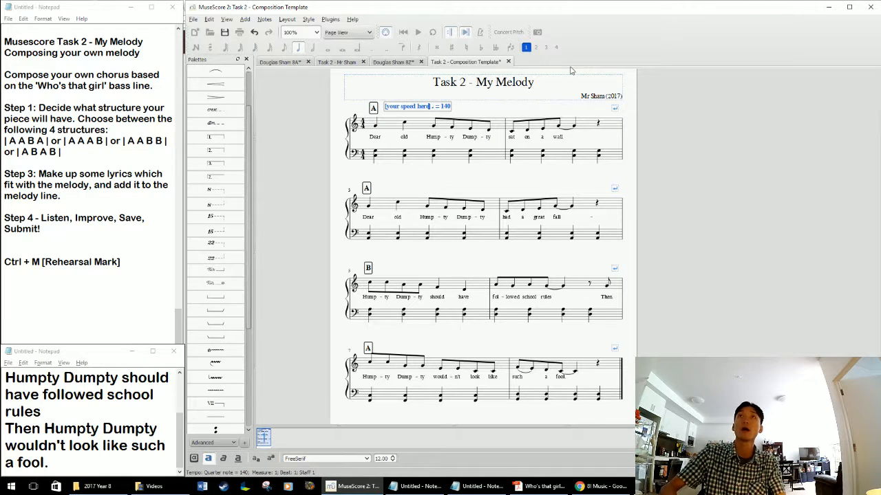
pyautogui.hotkey('shift', 'Home')
pyautogui.press('End')
pyautogui.press('BackSpace')
pyautogui.press('BackSpace')
pyautogui.press('BackSpace')
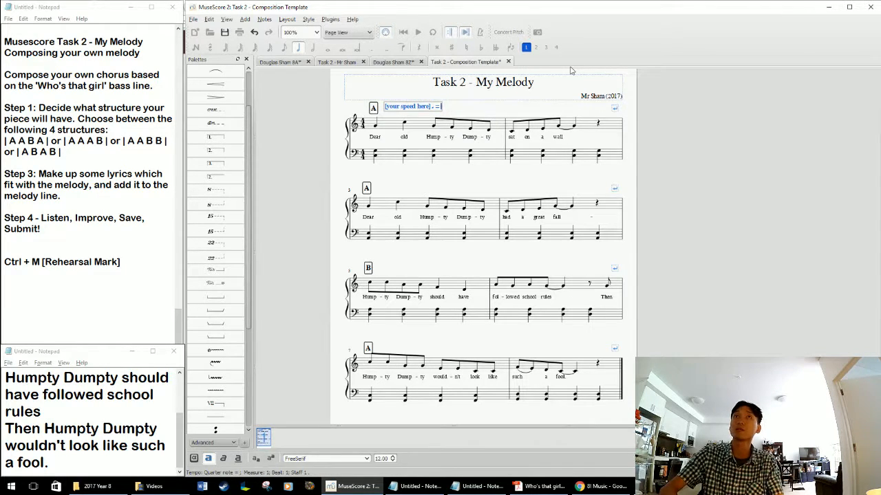
pyautogui.write('100')
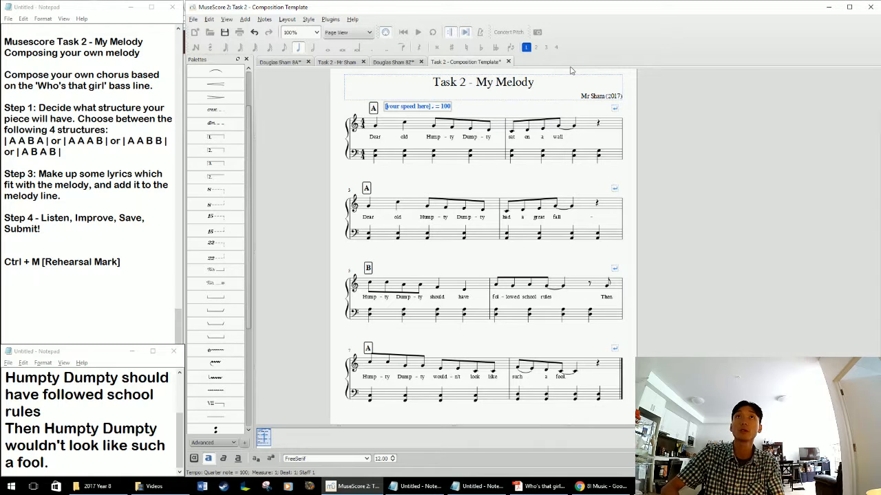
# Replace the "[your speed here]" placeholder in the tempo marking with "Moderato".
pyautogui.hotkey('ctrl', 'shift', 'Right')
pyautogui.hotkey('ctrl', 'shift', 'Right')
pyautogui.hotkey('ctrl', 'shift', 'Right')
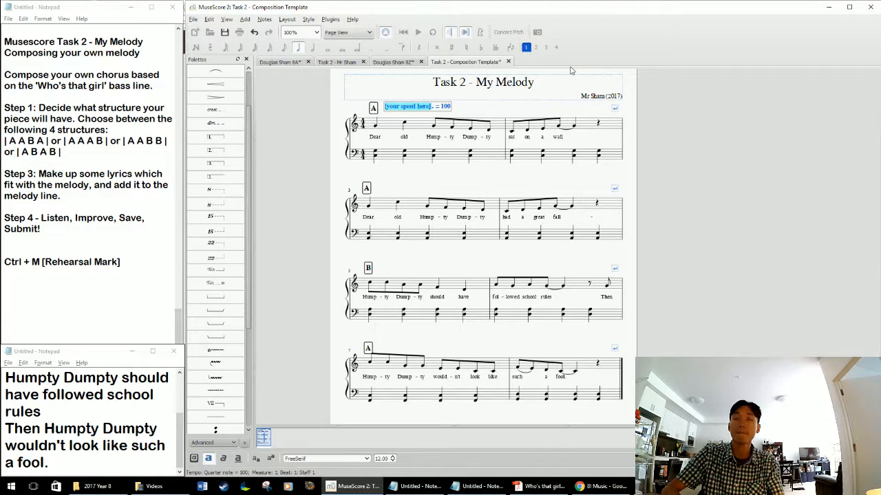
pyautogui.write('Moderato')
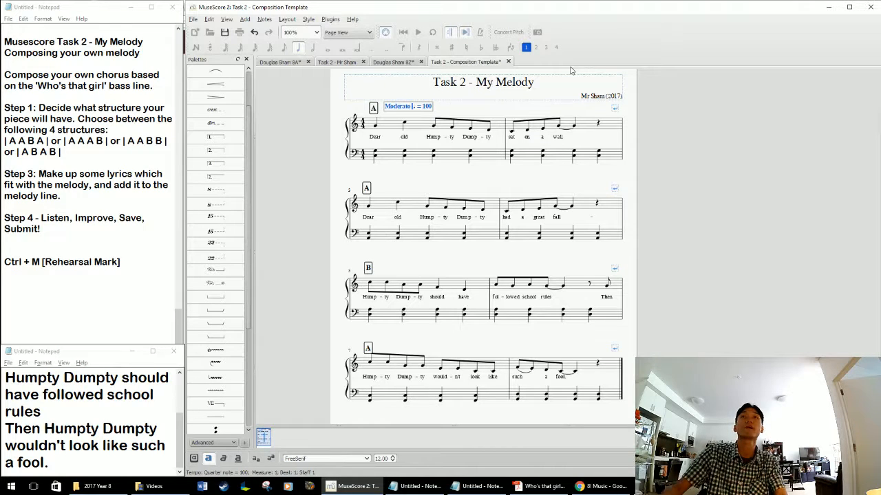
pyautogui.click(660, 124)
# Change the score's title to "The Fall".
pyautogui.doubleClick(498, 87)
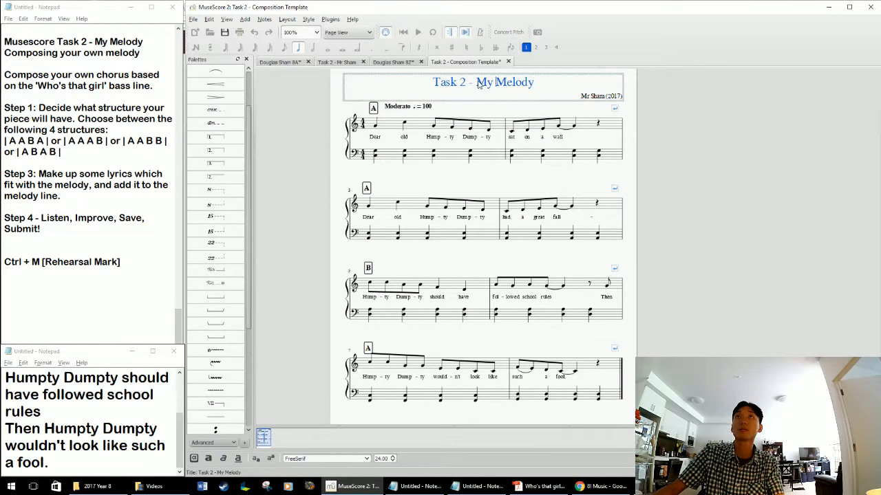
pyautogui.moveTo(479, 83); pyautogui.dragTo(508, 83)
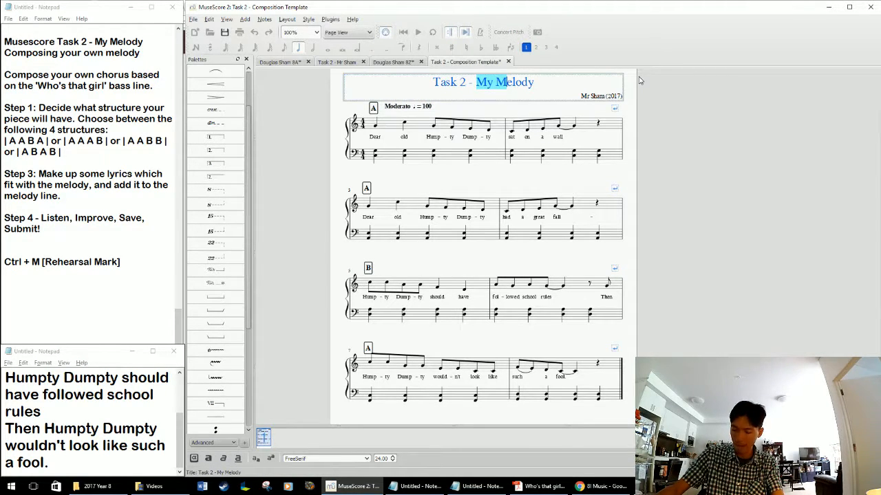
pyautogui.hotkey('ctrl', 'a')
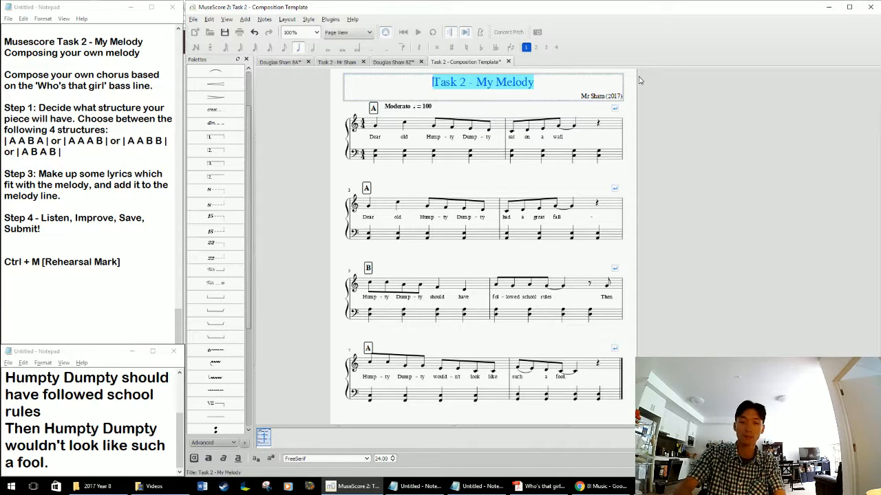
pyautogui.write('The Fa')
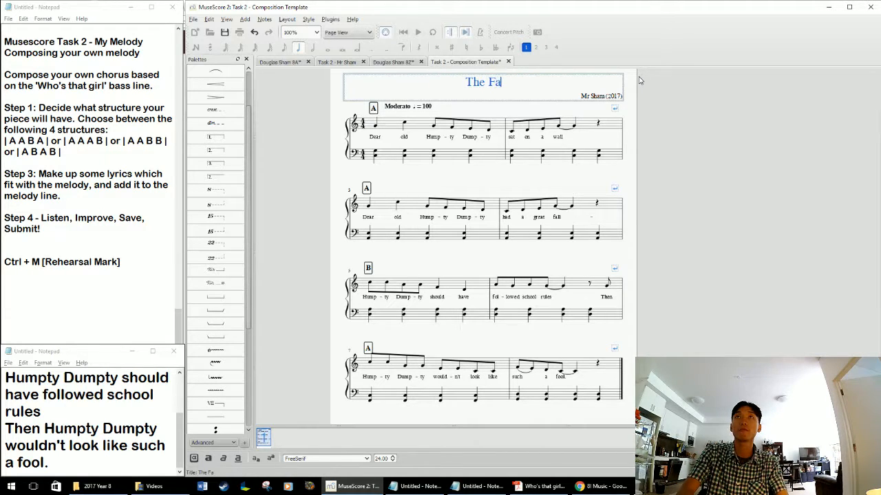
pyautogui.write('ll')
pyautogui.press('Escape')
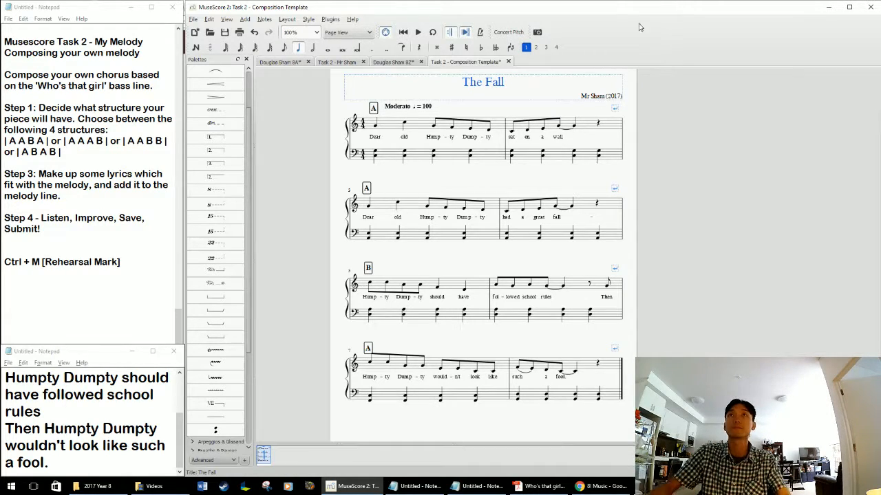
# Play the score from the first melody note in measure 1 to listen to the finished chorus.
pyautogui.click(376, 128)
pyautogui.press('space')
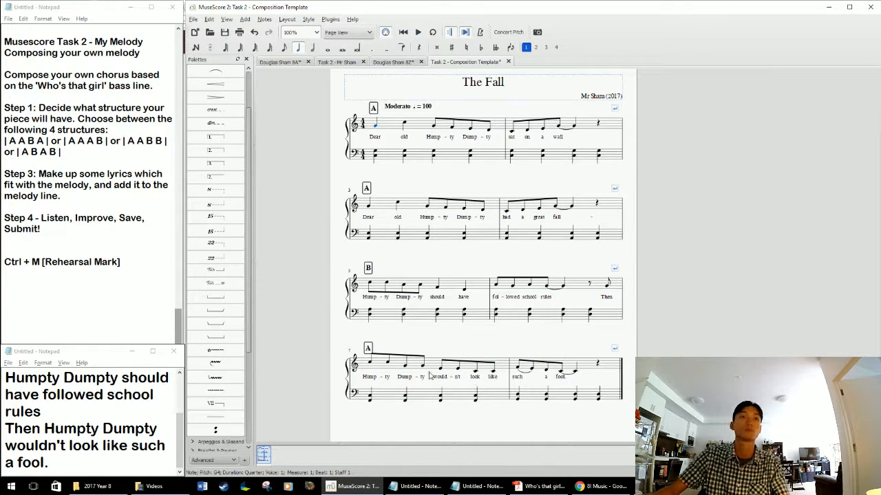
pyautogui.scroll(-1, 348, 273)
pyautogui.scroll(2, 349, 274)
pyautogui.scroll(-2, 348, 273)
pyautogui.scroll(1, 348, 273)
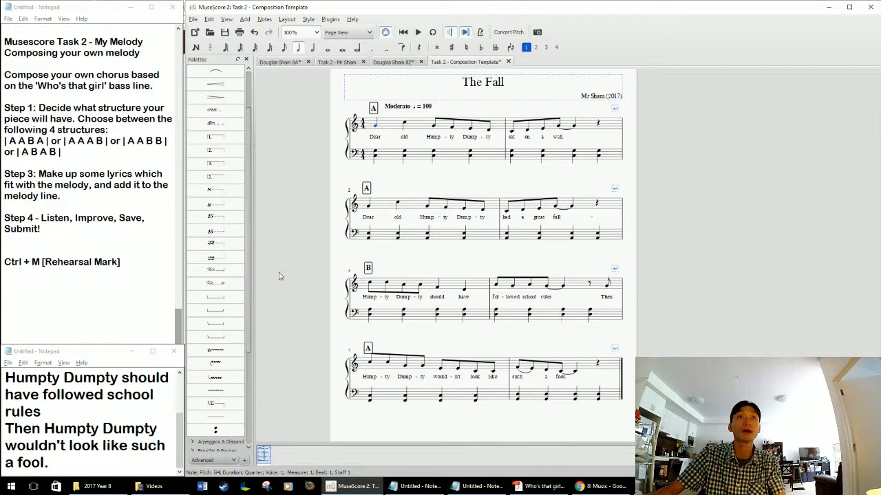
# Collapse the expanded Lines palette.
pyautogui.scroll(-1, 247, 286)
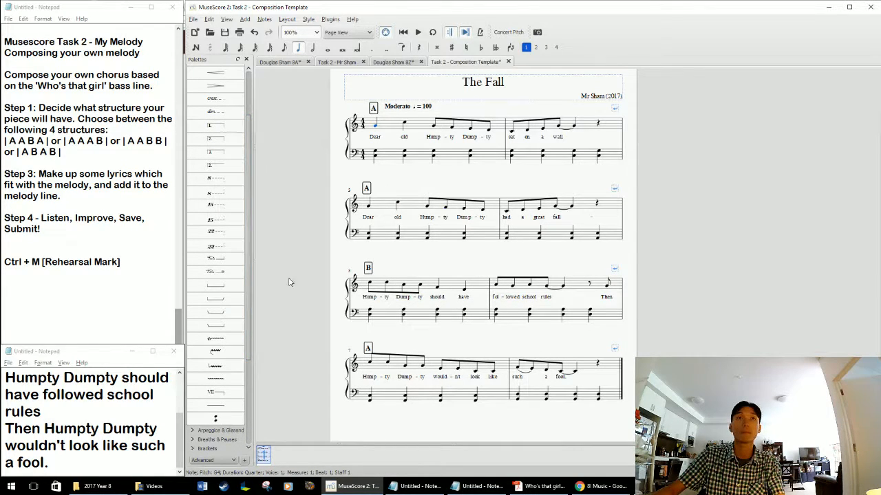
pyautogui.moveTo(249, 273); pyautogui.dragTo(256, 255)
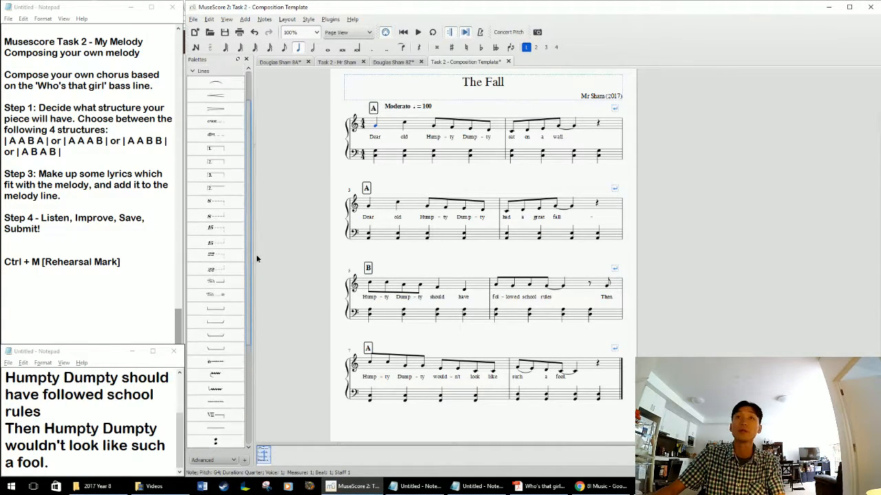
pyautogui.scroll(-1, 496, 257)
pyautogui.scroll(2, 495, 257)
pyautogui.moveTo(252, 154); pyautogui.dragTo(253, 110)
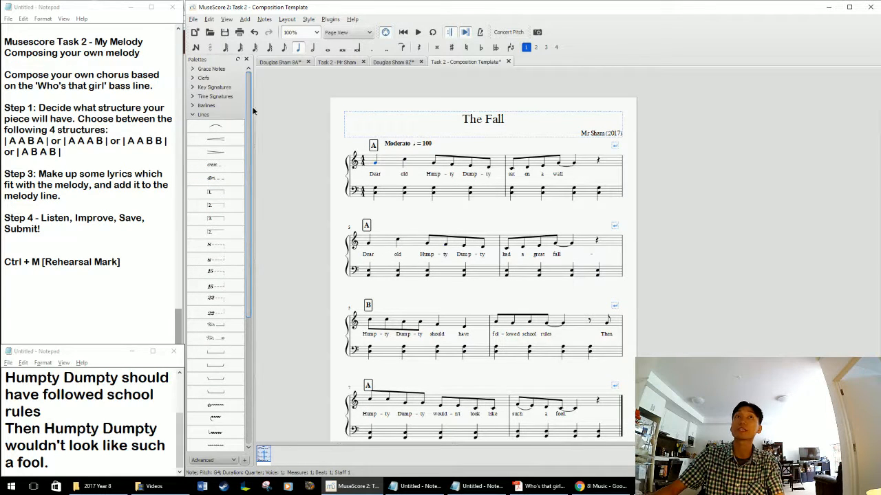
pyautogui.click(195, 114)
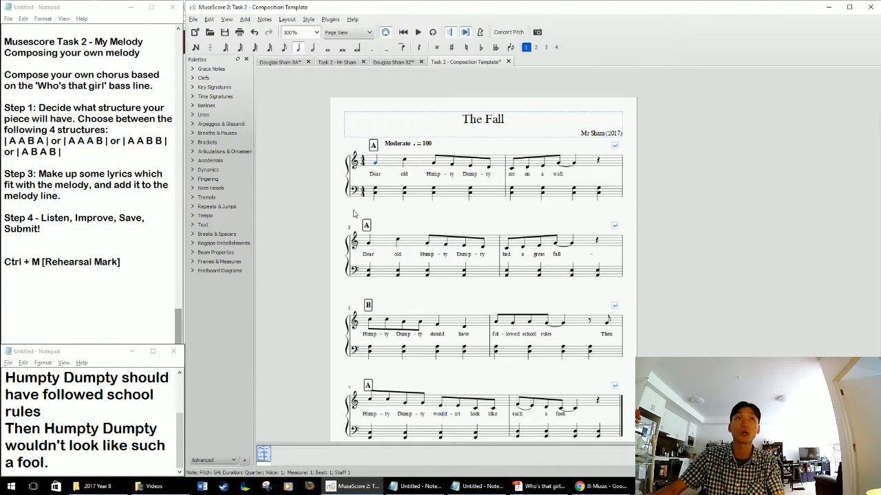
# Hide the palettes to give the score more room.
pyautogui.moveTo(335, 214); pyautogui.dragTo(326, 205)
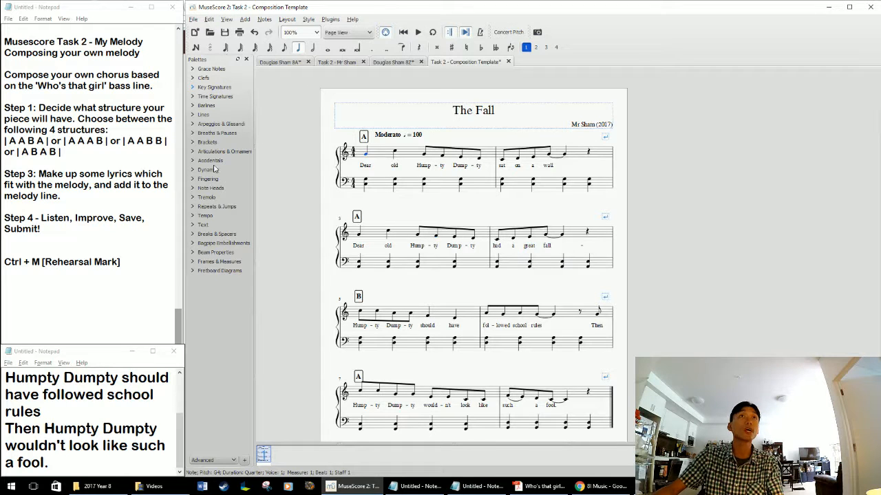
pyautogui.click(231, 23)
pyautogui.click(234, 42)
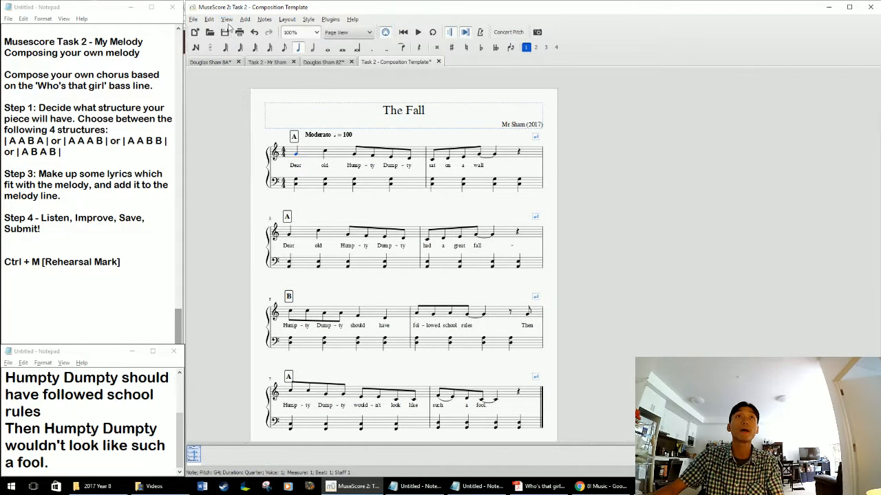
# Show the palettes again and add a forte (f) dynamic at the first melody note of measure 1.
pyautogui.click(236, 43)
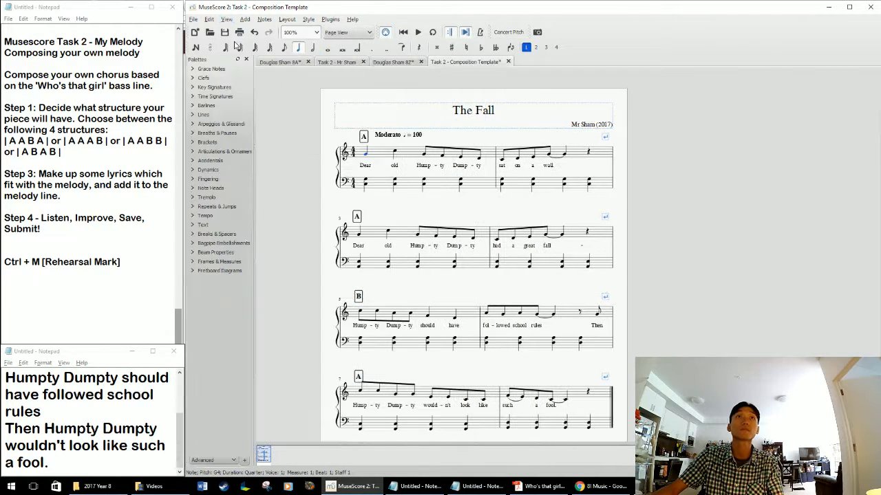
pyautogui.click(193, 169)
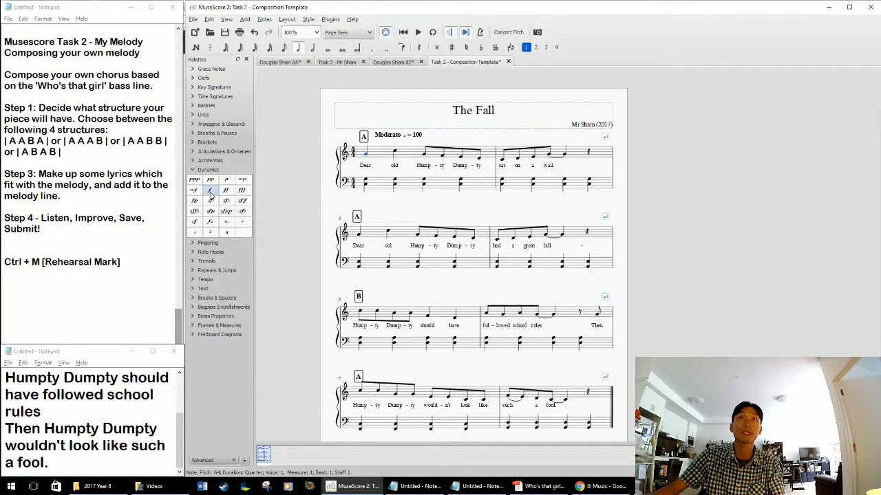
pyautogui.click(366, 167)
pyautogui.moveTo(365, 170)
pyautogui.mouseDown()
pyautogui.moveTo(355, 168)
pyautogui.moveTo(365, 168)
pyautogui.mouseUp()
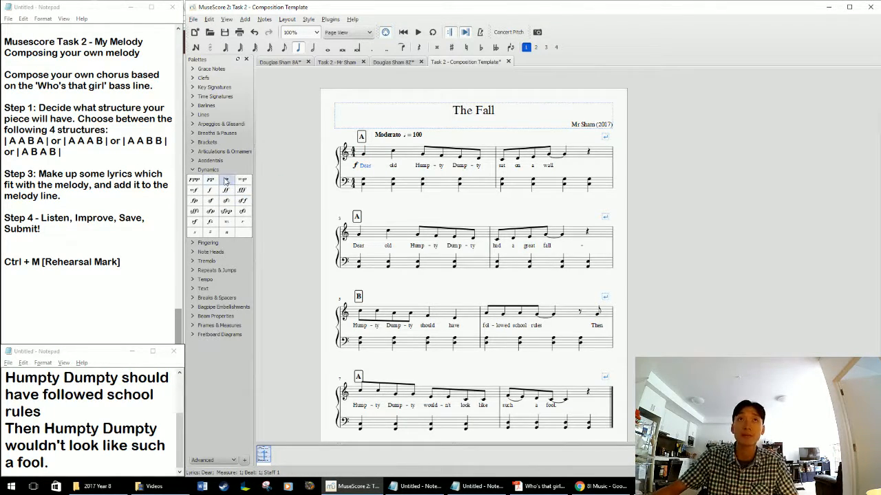
# Add an mp dynamic before the lyrics at the start of measure 3 and an mf dynamic at the start of measure 5.
pyautogui.moveTo(233, 180); pyautogui.dragTo(346, 247)
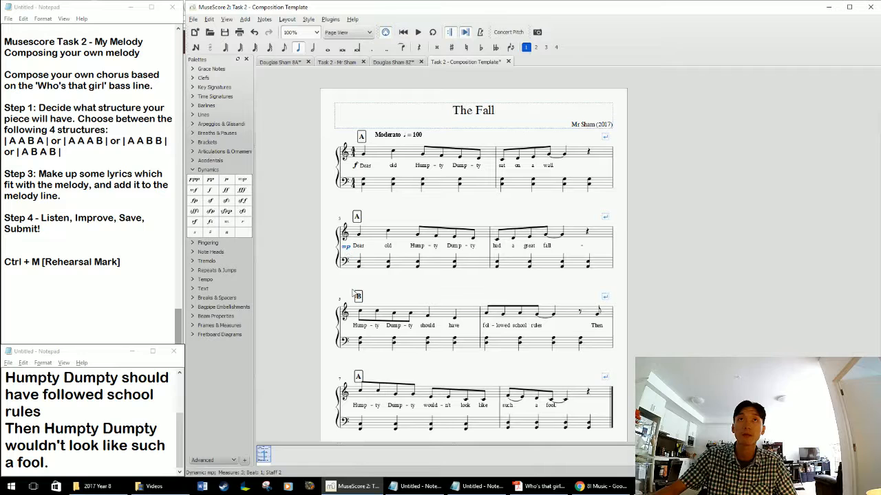
pyautogui.click(389, 278)
pyautogui.moveTo(390, 278); pyautogui.dragTo(377, 253)
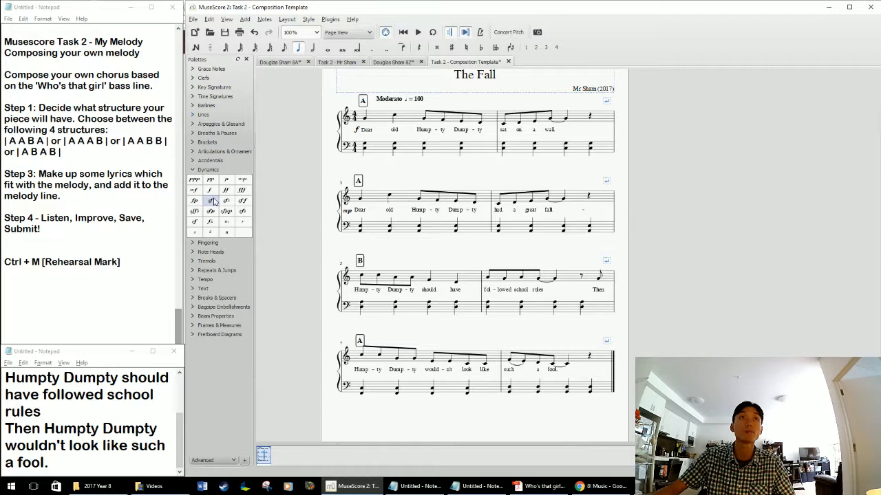
pyautogui.moveTo(194, 190); pyautogui.dragTo(350, 294)
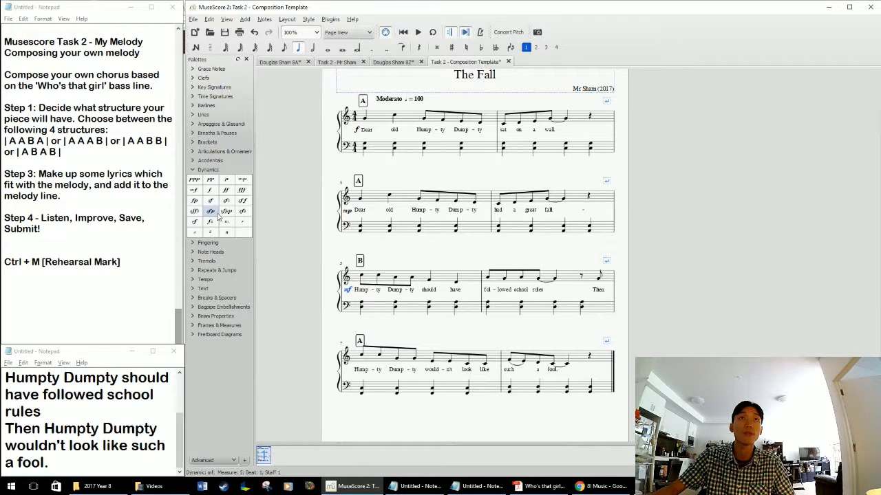
# Add a decrescendo hairpin under the lyrics of measure 5.
pyautogui.click(200, 115)
pyautogui.moveTo(211, 160); pyautogui.dragTo(399, 299)
pyautogui.moveTo(449, 332); pyautogui.dragTo(468, 289)
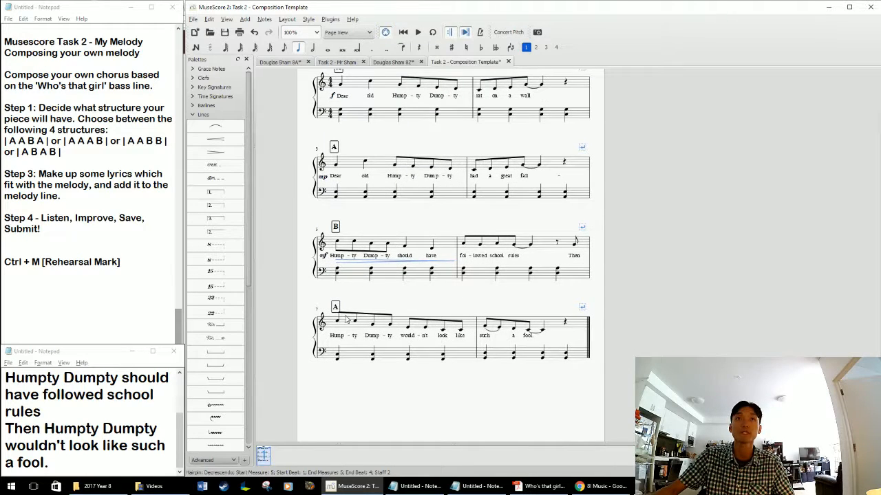
# Add a p dynamic at the start of measure 7 and an f dynamic at measure 8, moved up beside the word "such".
pyautogui.click(195, 114)
pyautogui.click(206, 169)
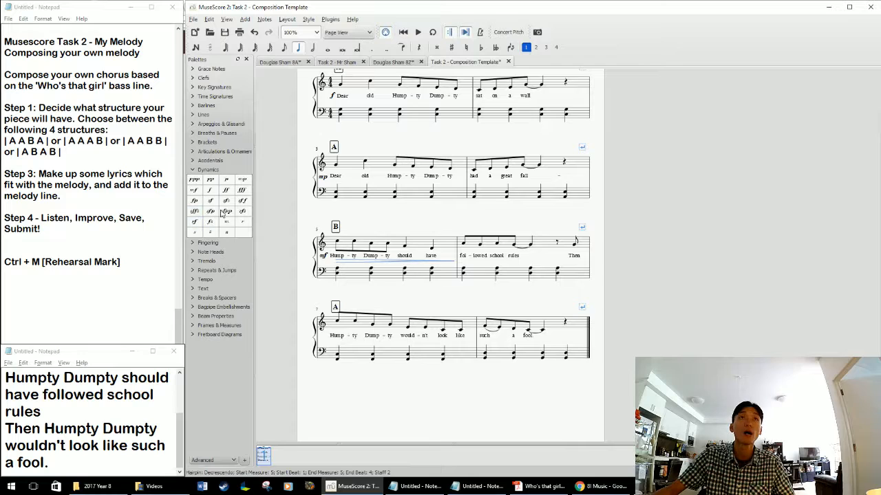
pyautogui.moveTo(211, 181); pyautogui.dragTo(326, 341)
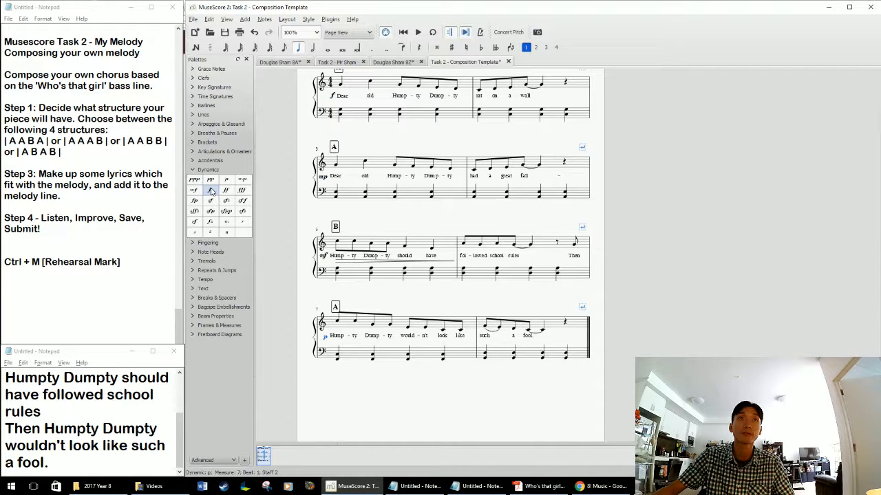
pyautogui.moveTo(210, 191); pyautogui.dragTo(483, 345)
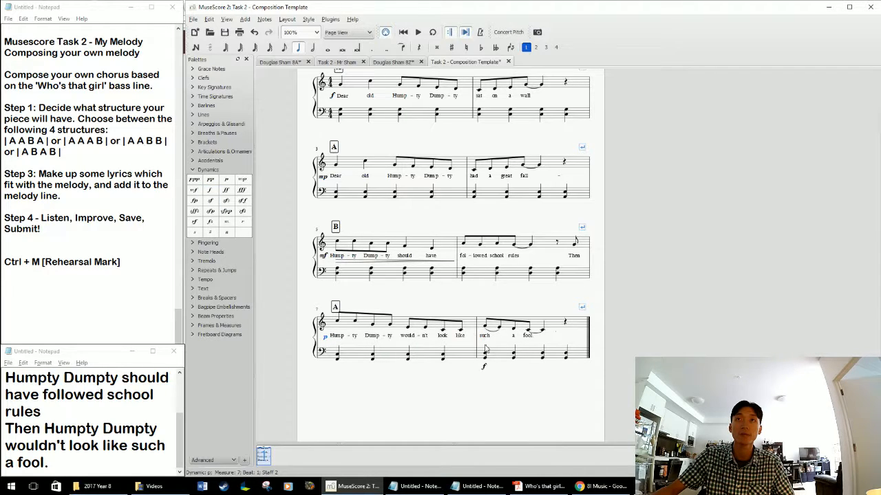
pyautogui.moveTo(486, 377); pyautogui.dragTo(479, 341)
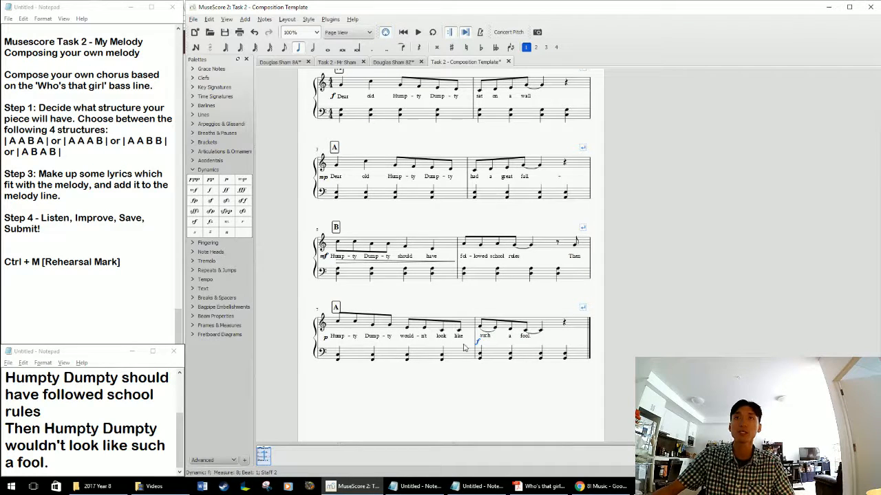
# Save the score as a new MuseScore file in the 2017 Year 8 folder, named "Task 2 -" plus the composer's name and 8Z.
pyautogui.scroll(4, 460, 359)
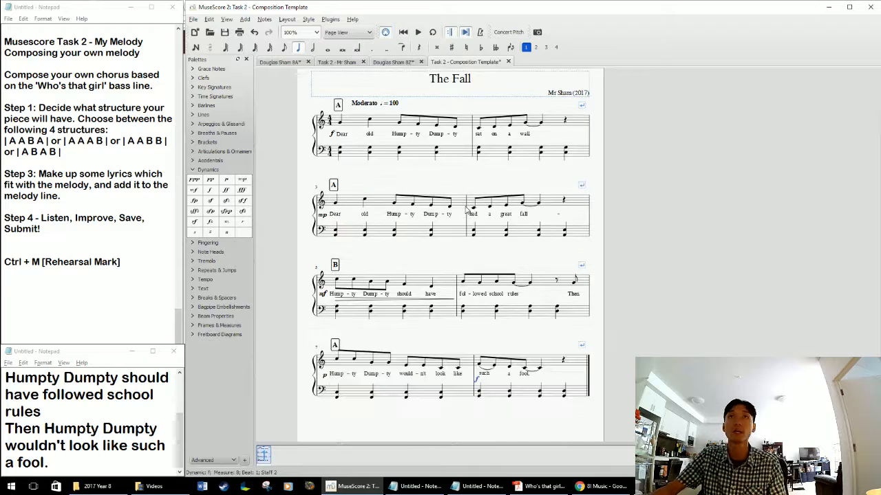
pyautogui.click(498, 167)
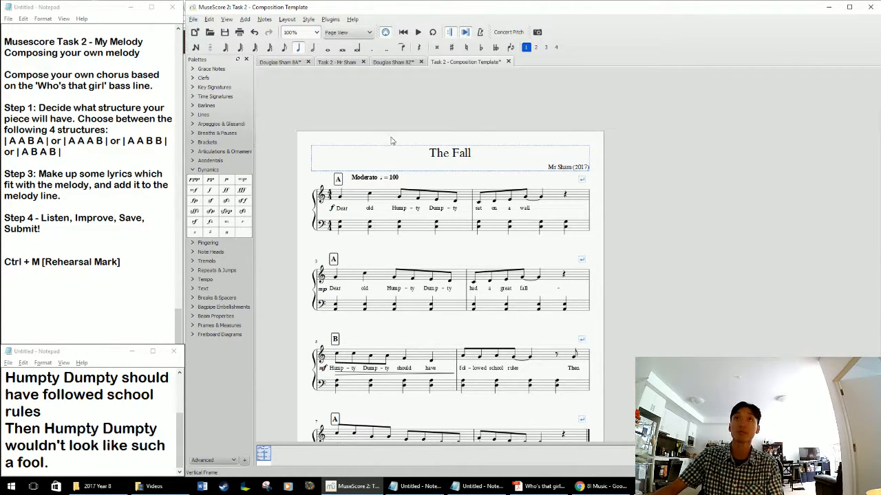
pyautogui.moveTo(391, 140); pyautogui.dragTo(395, 136)
pyautogui.click(197, 21)
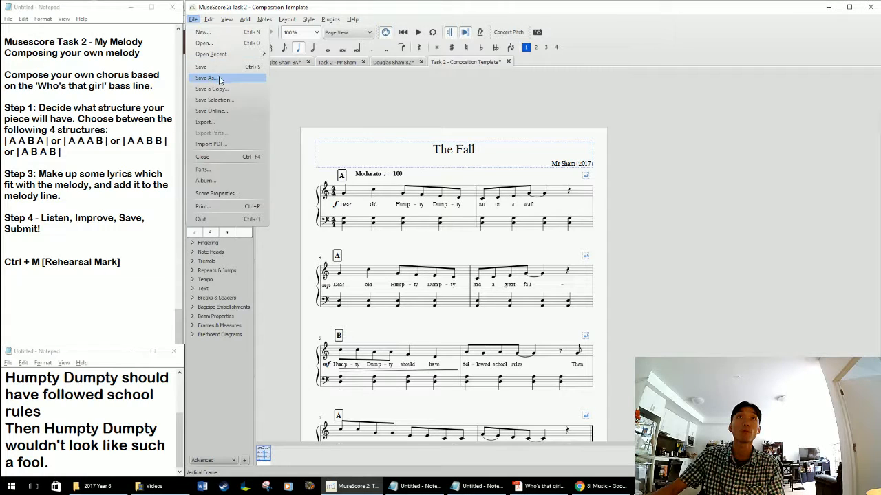
pyautogui.click(219, 78)
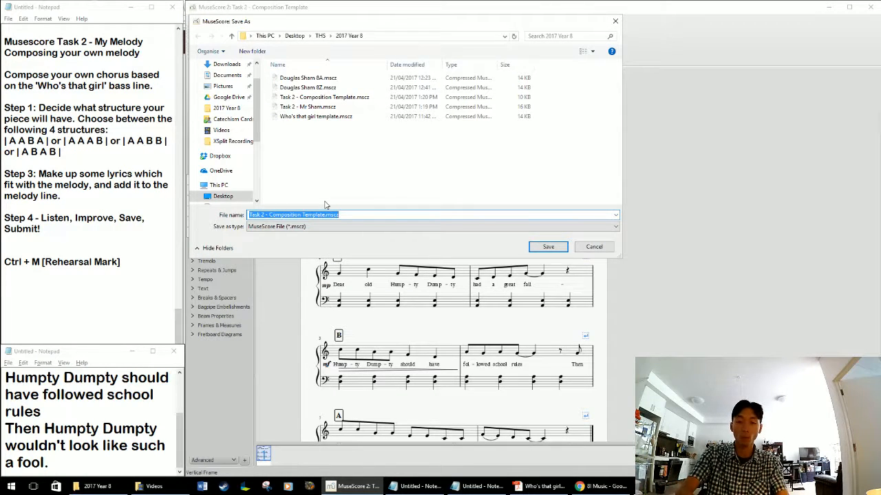
pyautogui.write('Task 2 - Mr')
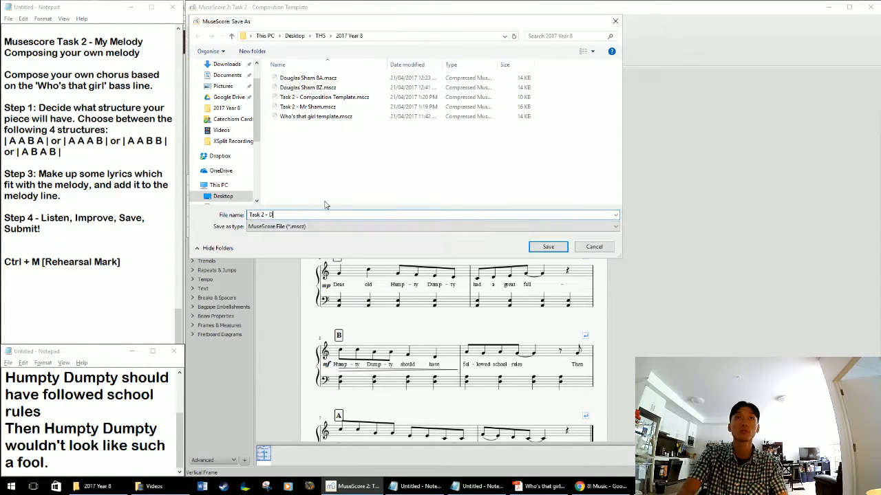
pyautogui.write(' Sham 8Z')
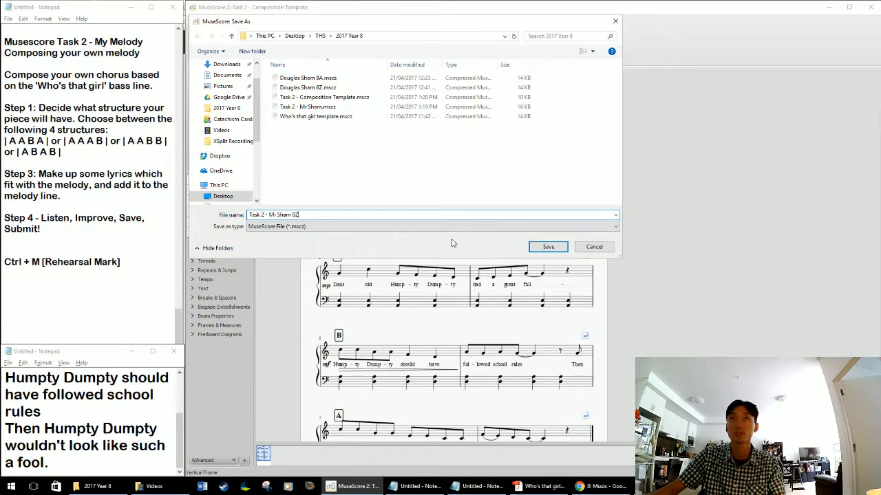
pyautogui.click(546, 246)
# Export the score as a PDF file to the 2017 Year 8 folder, keeping the suggested file name.
pyautogui.click(194, 19)
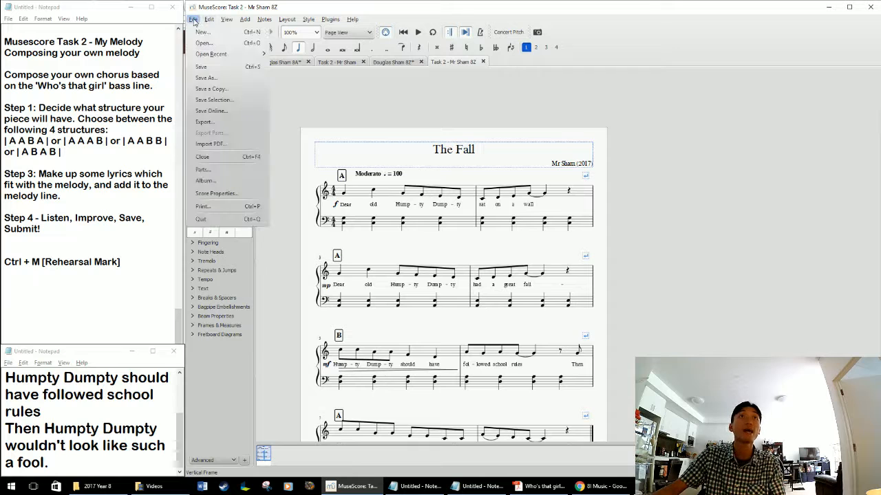
pyautogui.click(210, 122)
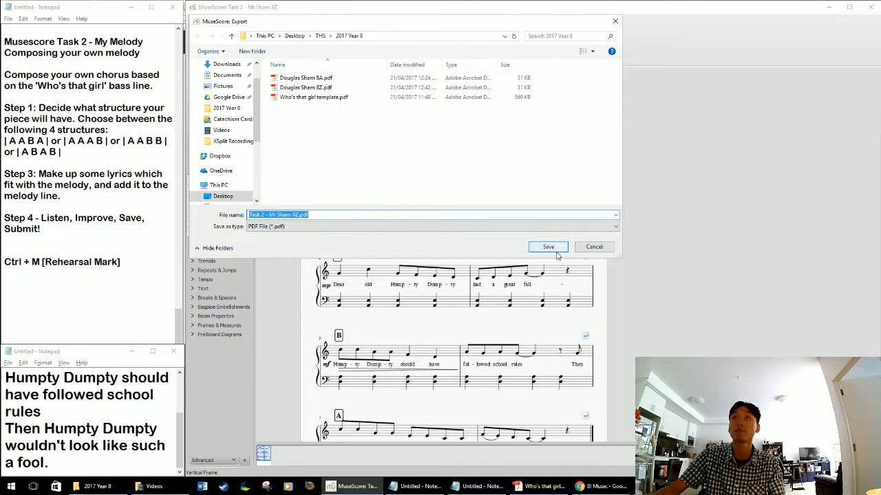
pyautogui.click(555, 250)
# Switch to the 2017 Year 8 folder in File Explorer, check the saved score and preview the exported PDF, and return to MuseScore.
pyautogui.click(97, 486)
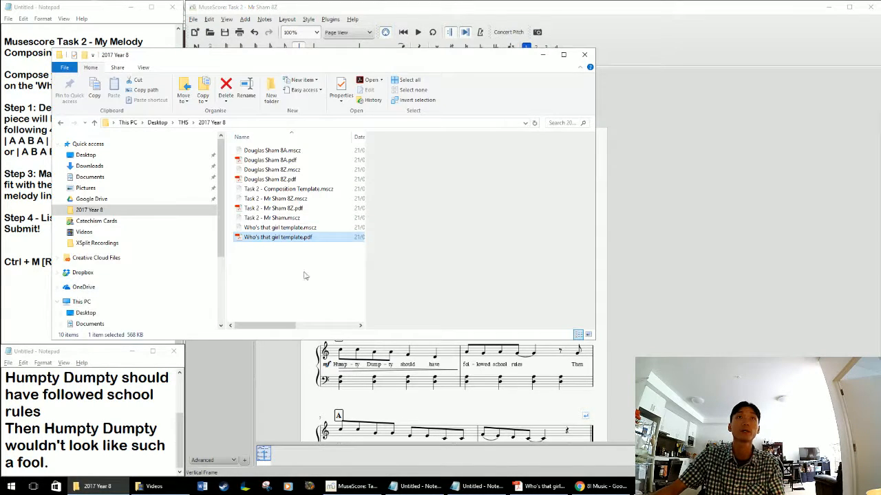
pyautogui.click(293, 209)
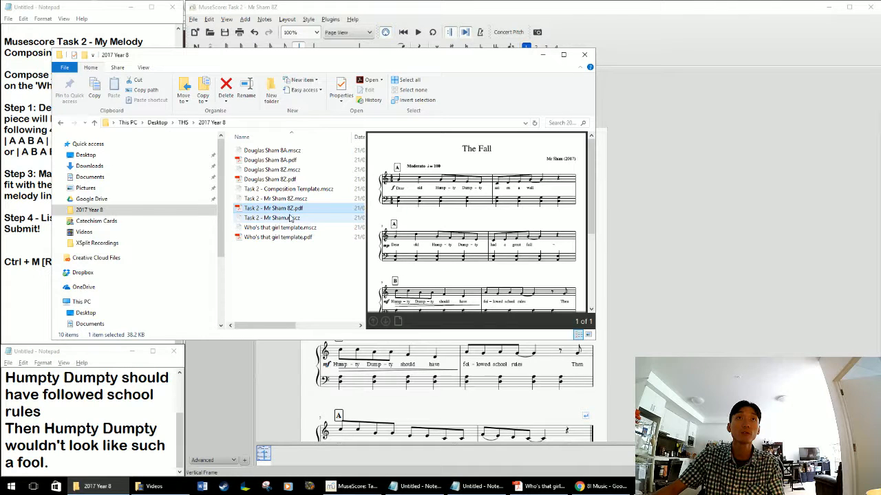
pyautogui.keyDown('ctrl'); pyautogui.click(291, 199); pyautogui.keyUp('ctrl')
pyautogui.click(298, 252)
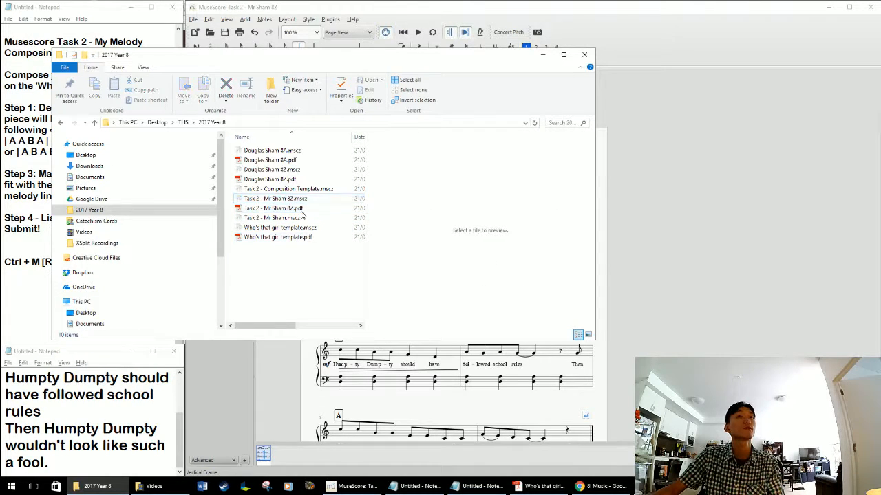
pyautogui.click(300, 209)
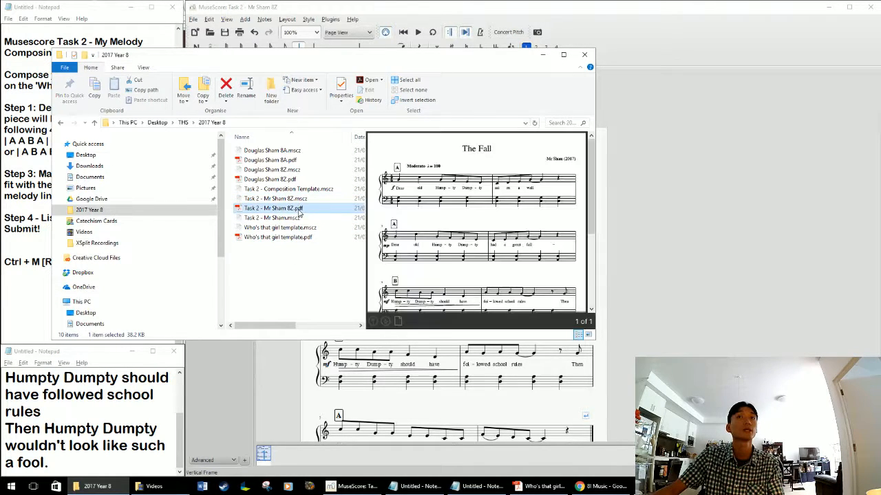
pyautogui.click(299, 291)
pyautogui.click(282, 368)
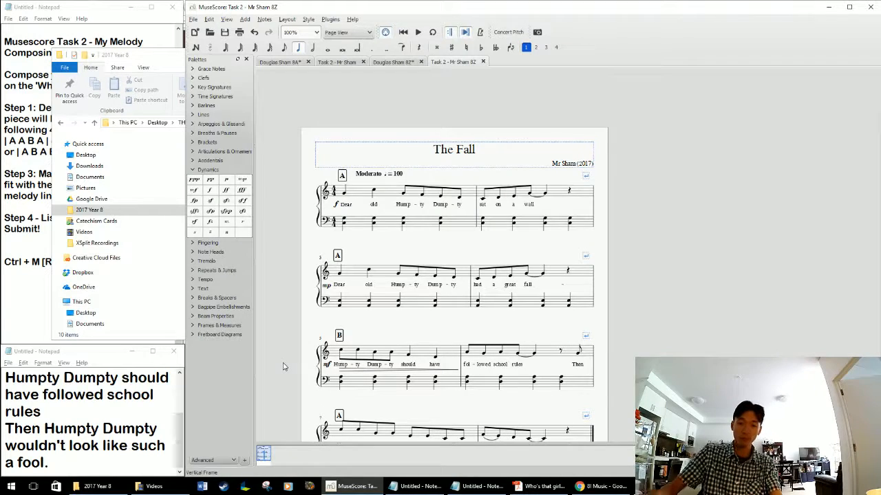